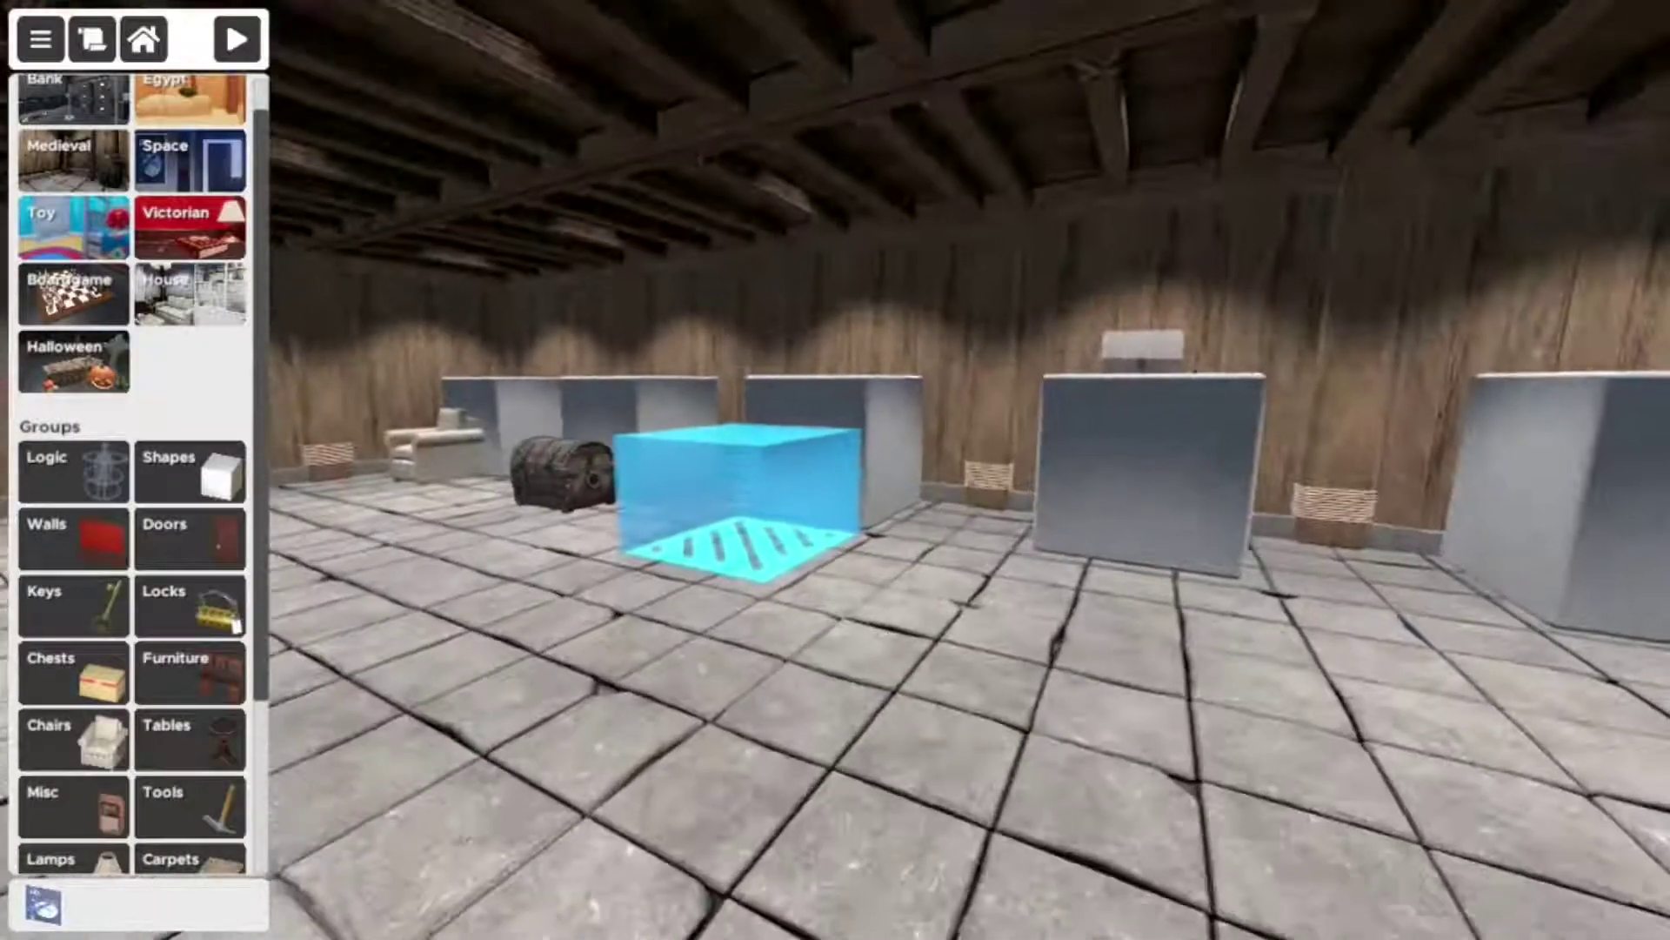
{"action": "key", "text": "w"}
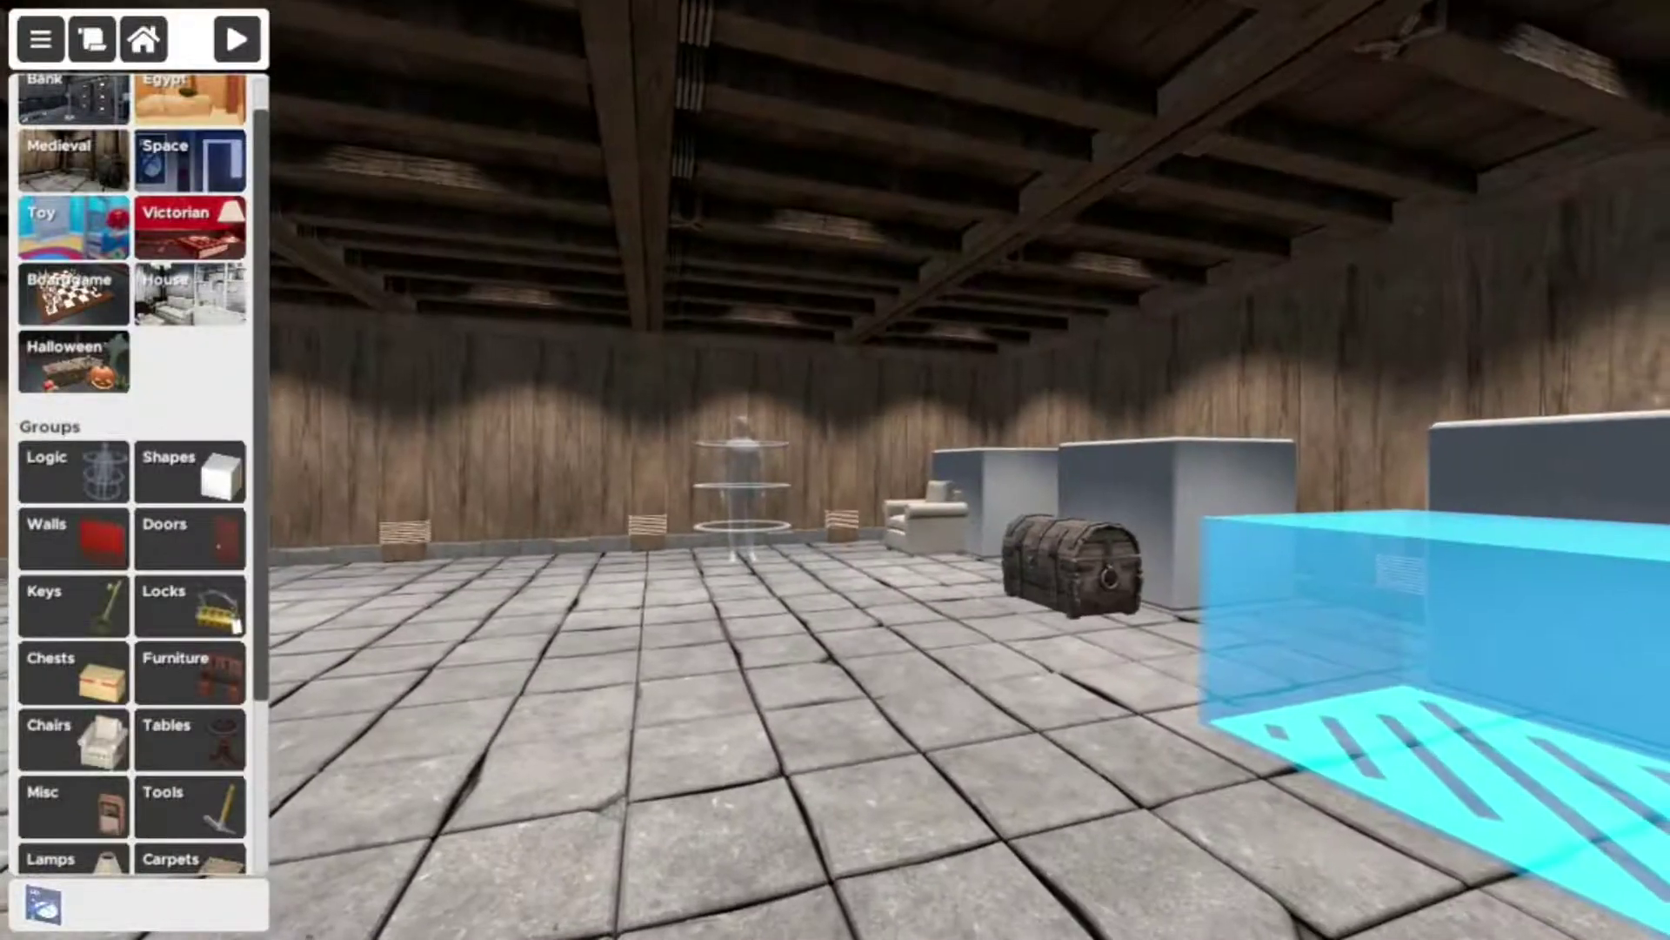
{"action": "key", "text": "w"}
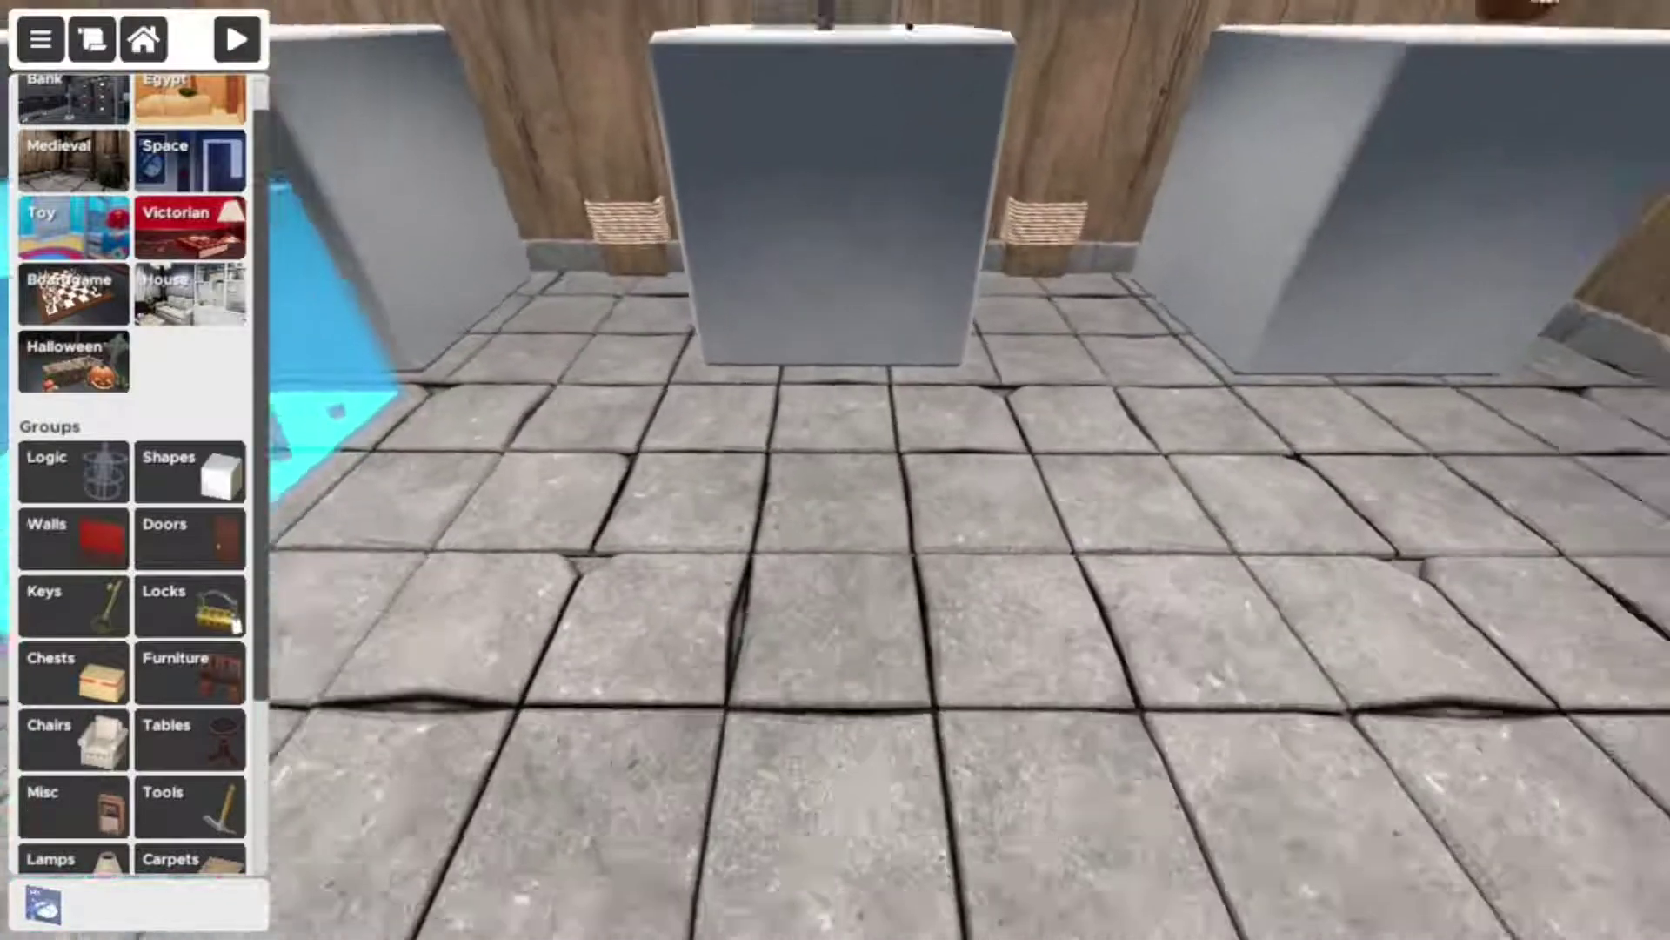
{"action": "key", "text": "s"}
{"action": "key", "text": "w"}
{"action": "key", "text": "s"}
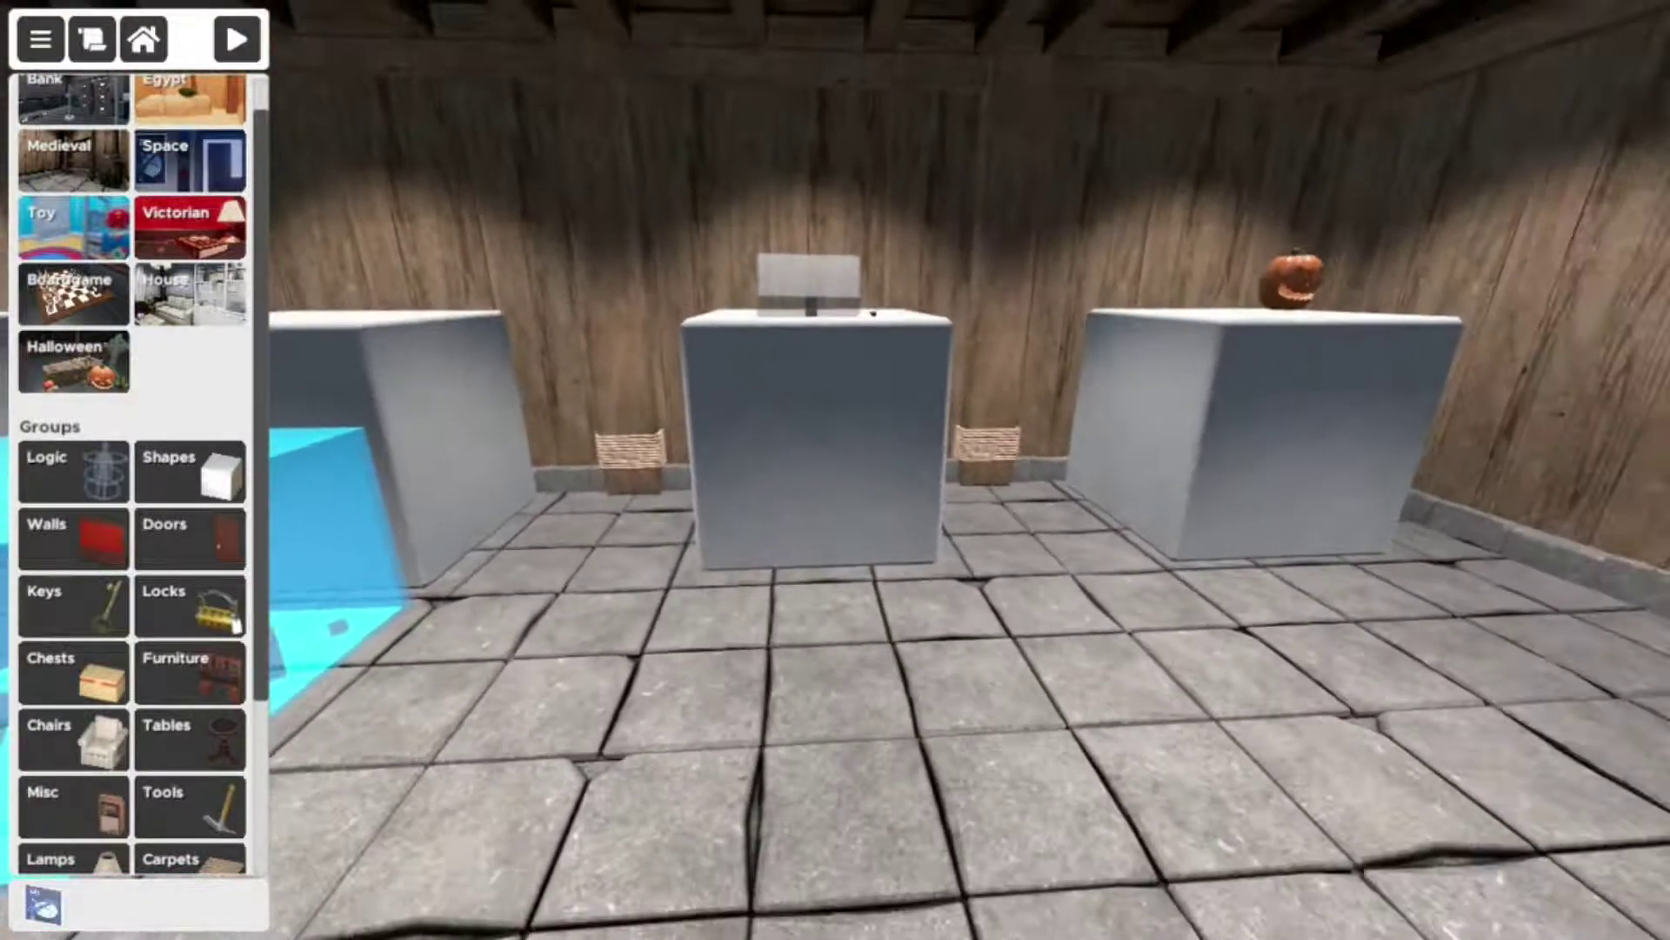
{"action": "key", "text": "s"}
{"action": "key", "text": "w"}
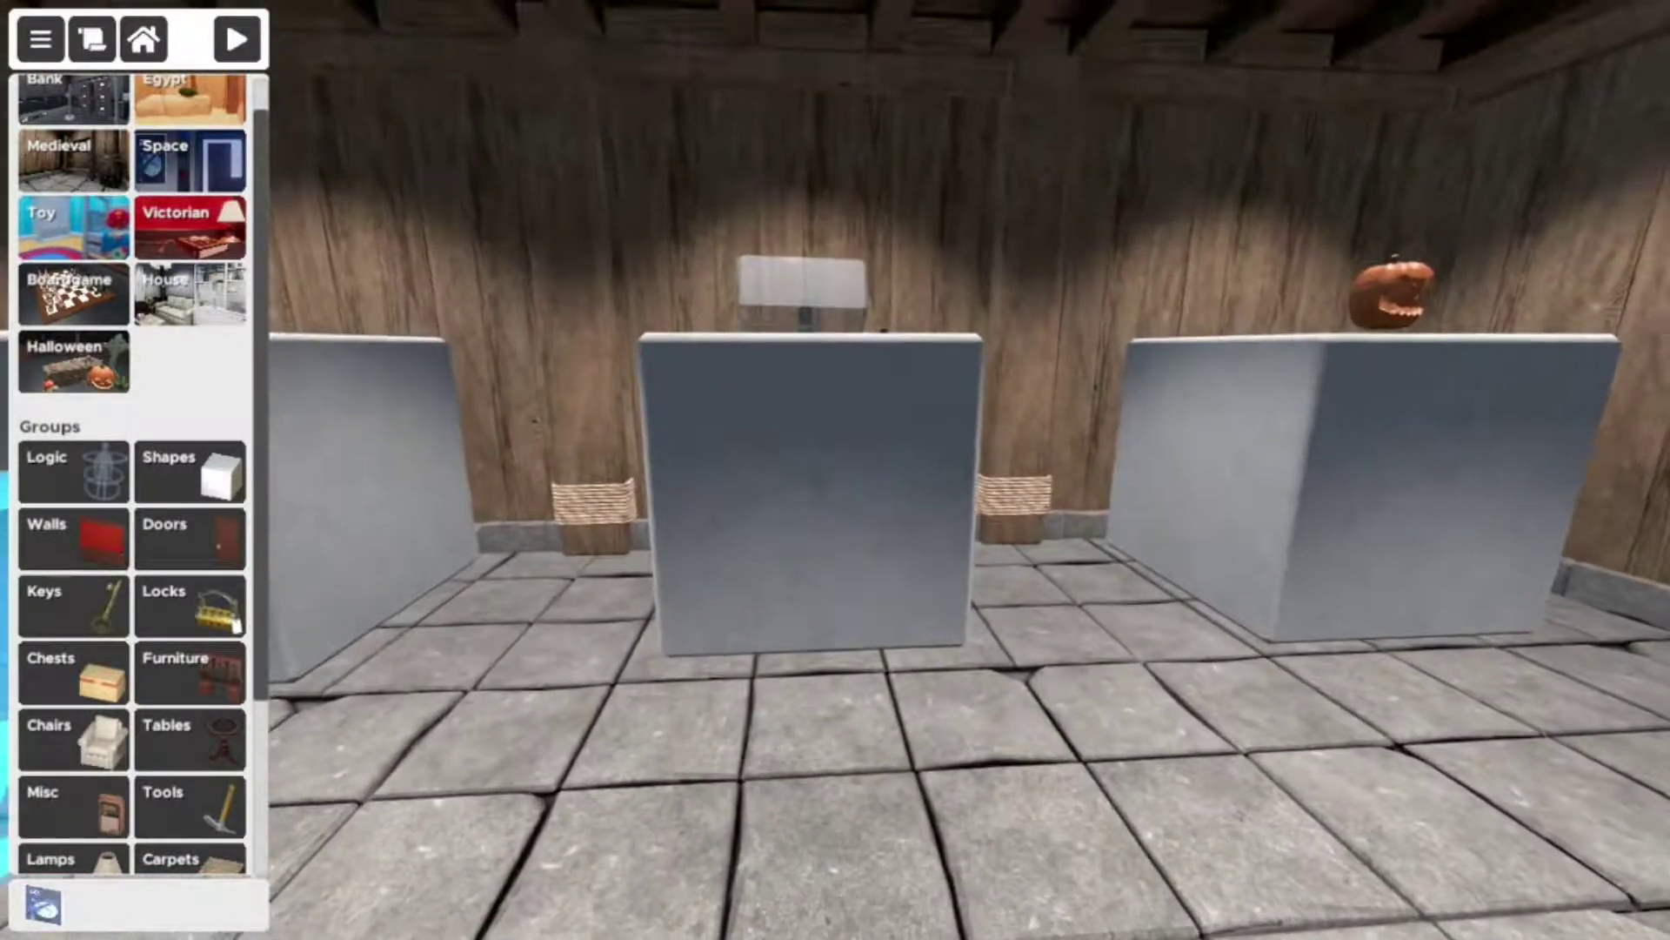
{"action": "key", "text": "s"}
{"action": "key", "text": "s"}
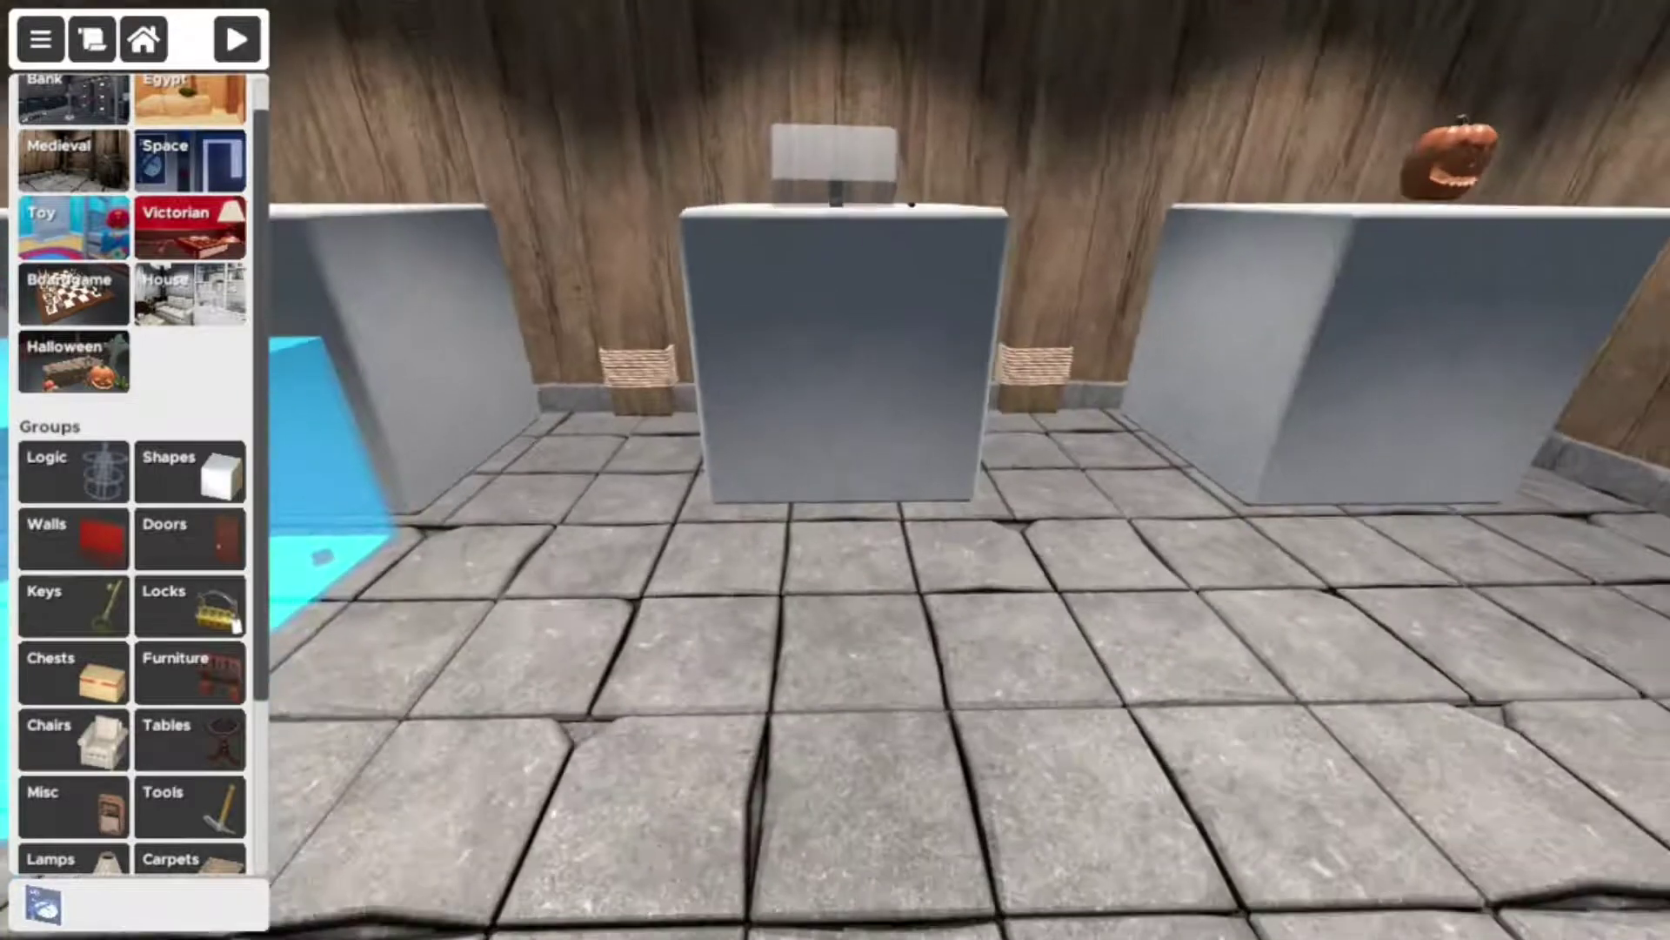
- Place the Cosmos poster from the Decor group on the floor in front of the middle block
{"action": "scroll", "coordinate": [69, 685], "scroll_direction": "down", "scroll_amount": 3}
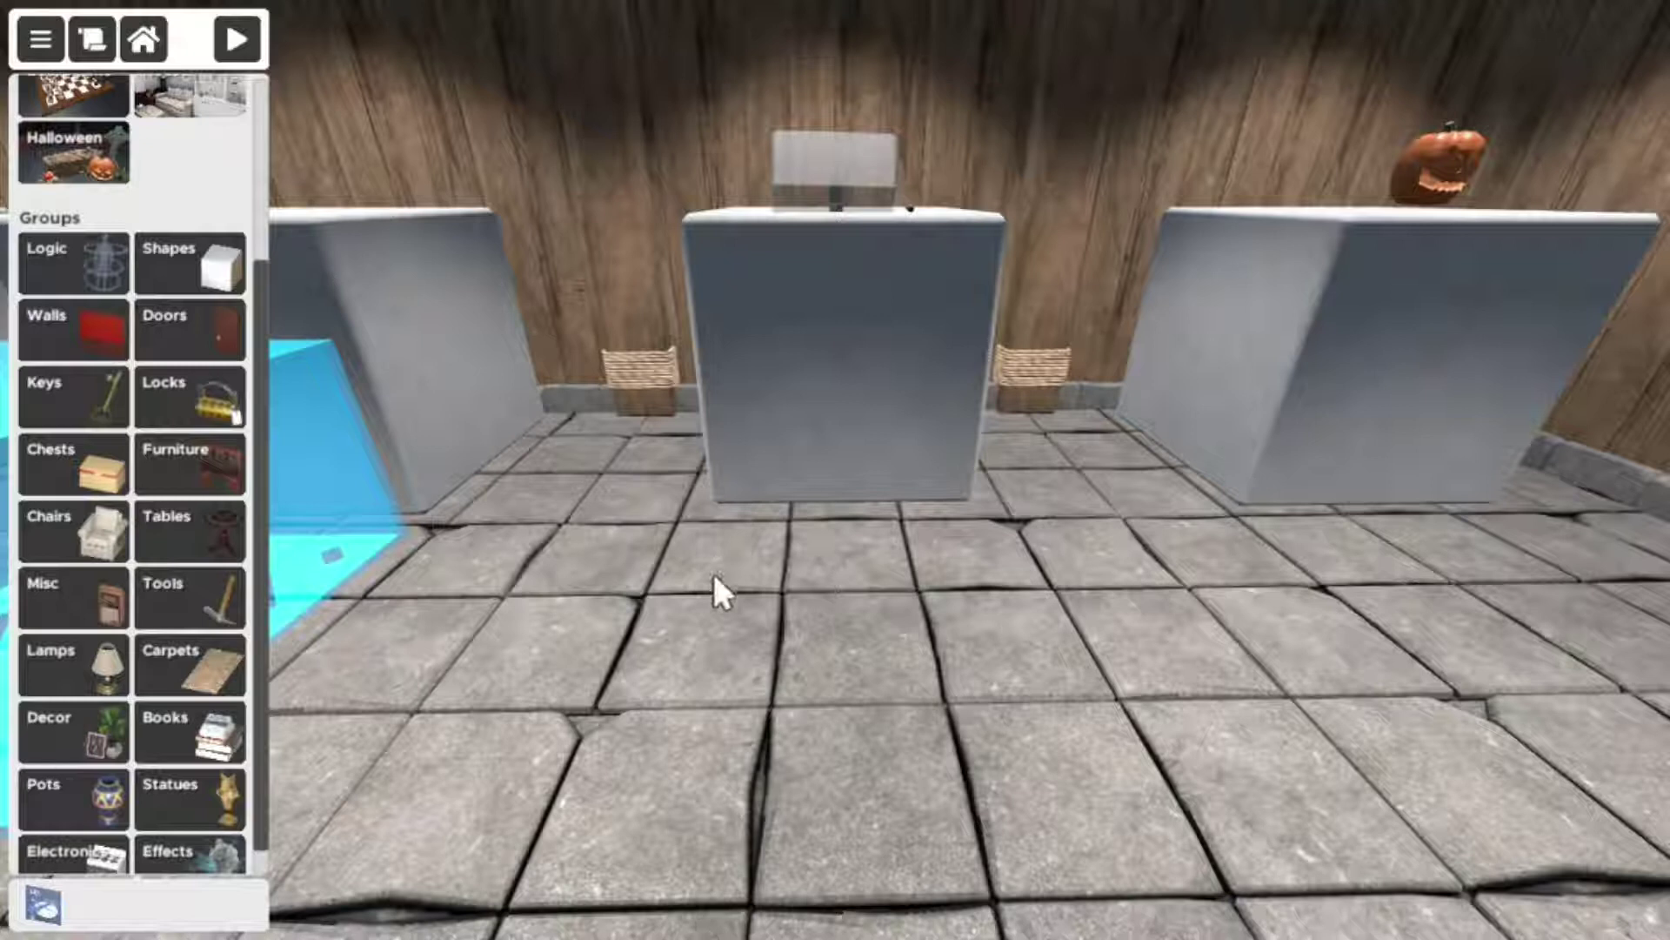
{"action": "left_click", "coordinate": [106, 730]}
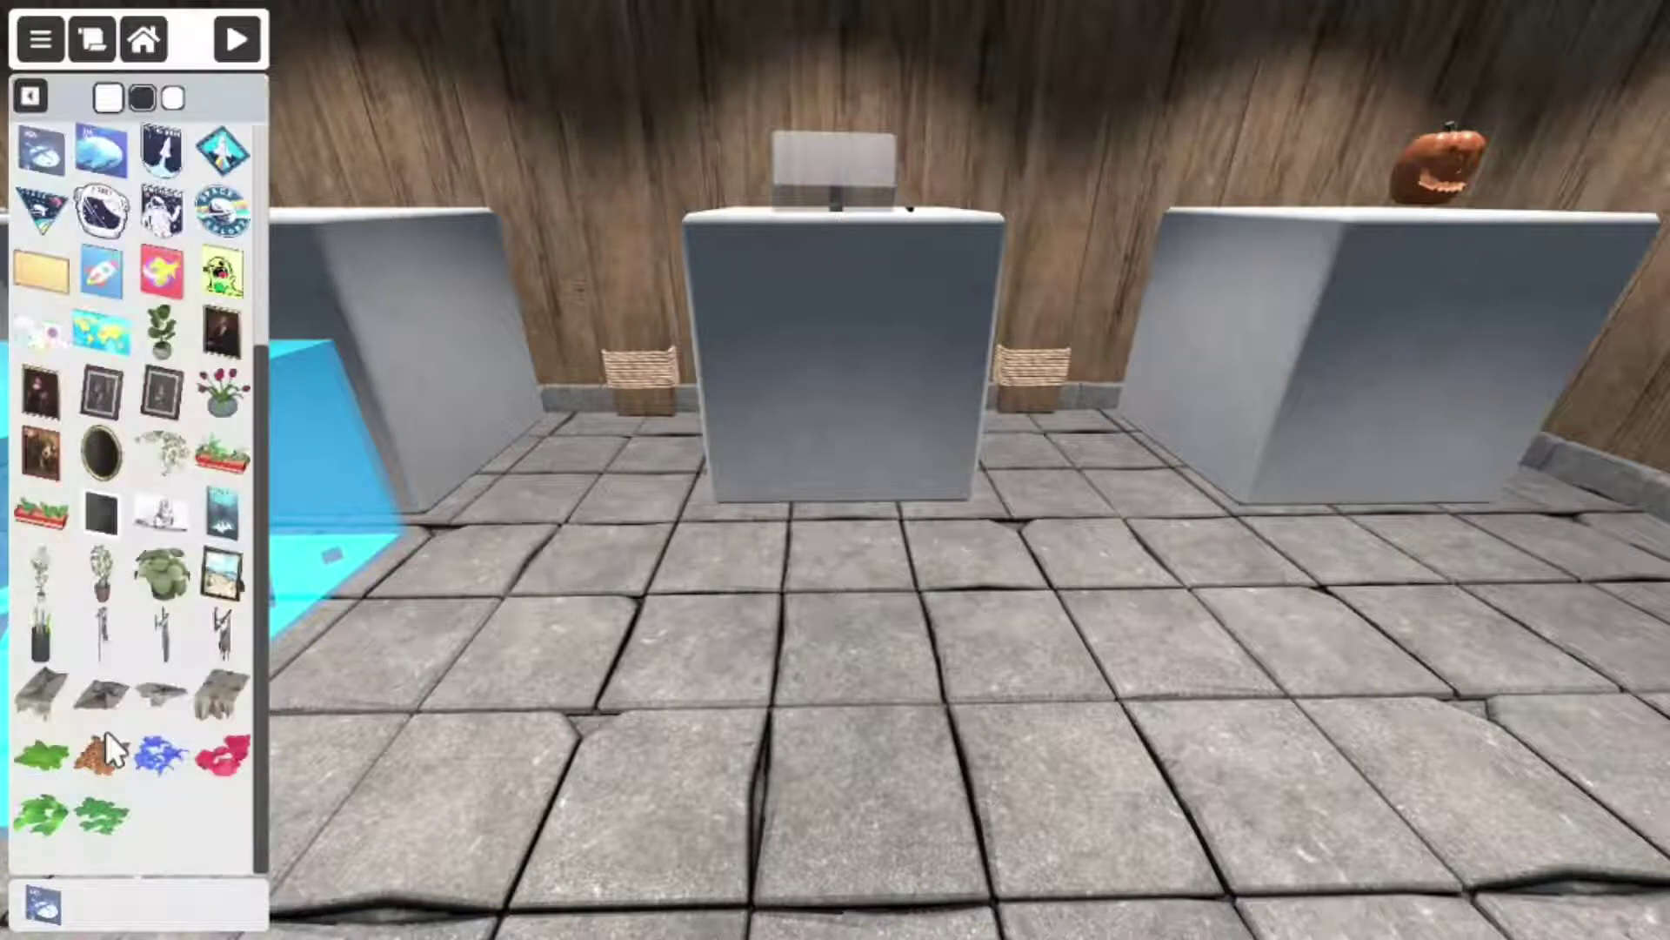
{"action": "left_click", "coordinate": [52, 147]}
{"action": "left_click", "coordinate": [859, 621]}
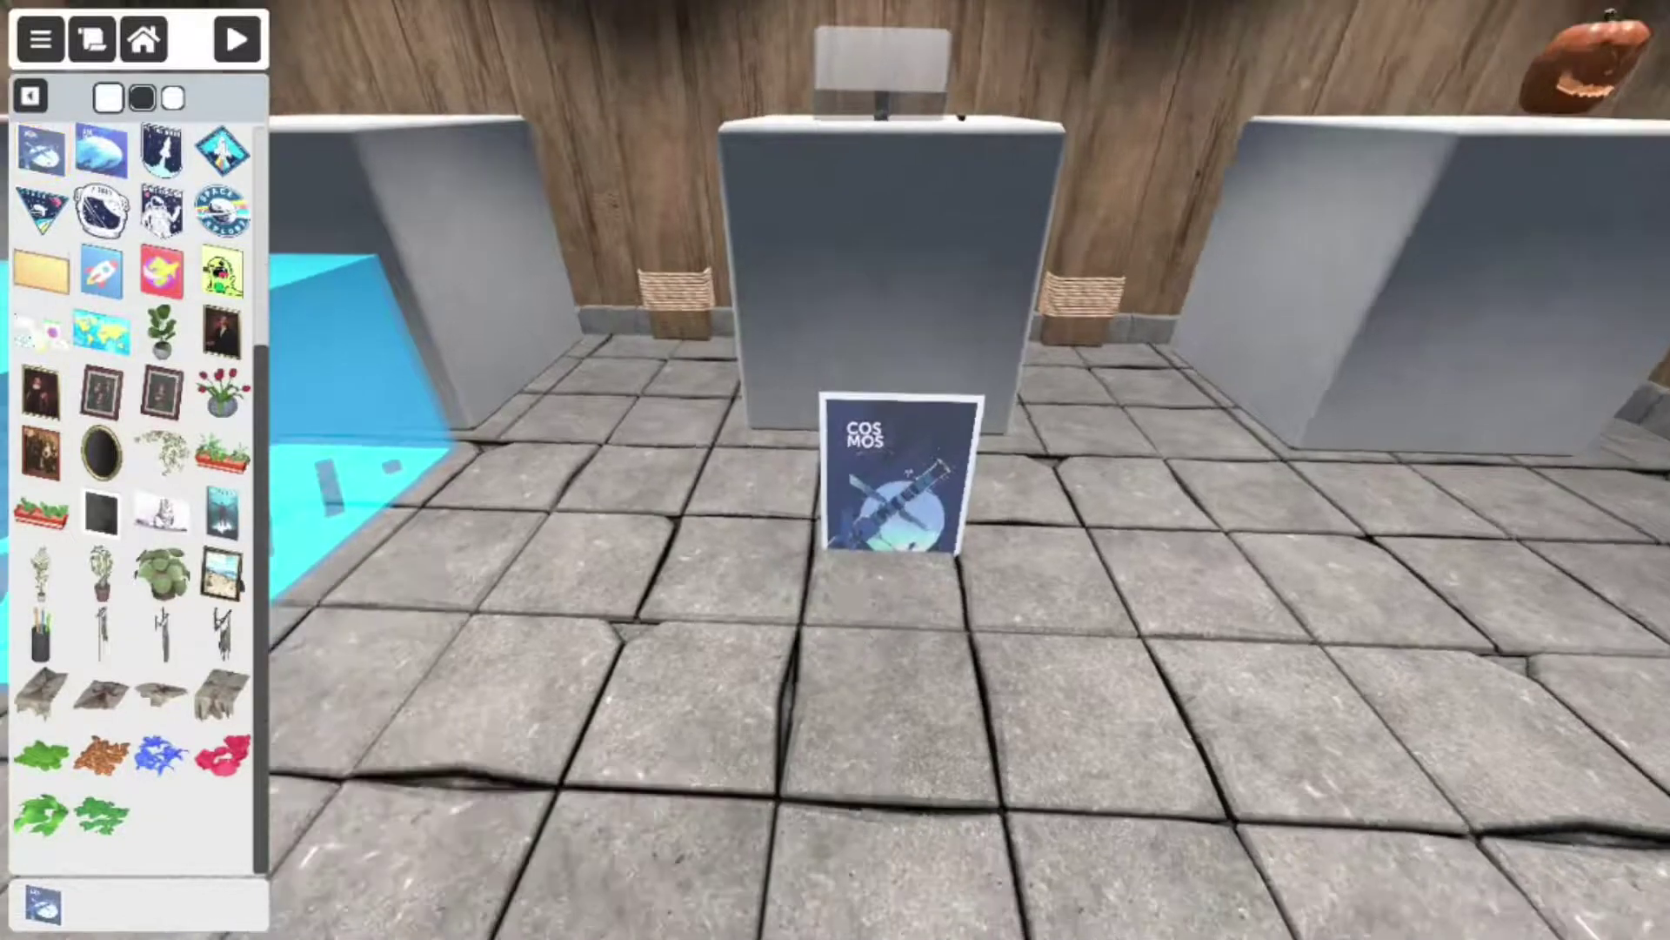
- Place a potted plant and a gold-framed portrait on the floor on either side of the Cosmos poster
{"action": "right_click_drag", "start_coordinate": [836, 470], "coordinate": [800, 418]}
{"action": "key", "text": "w"}
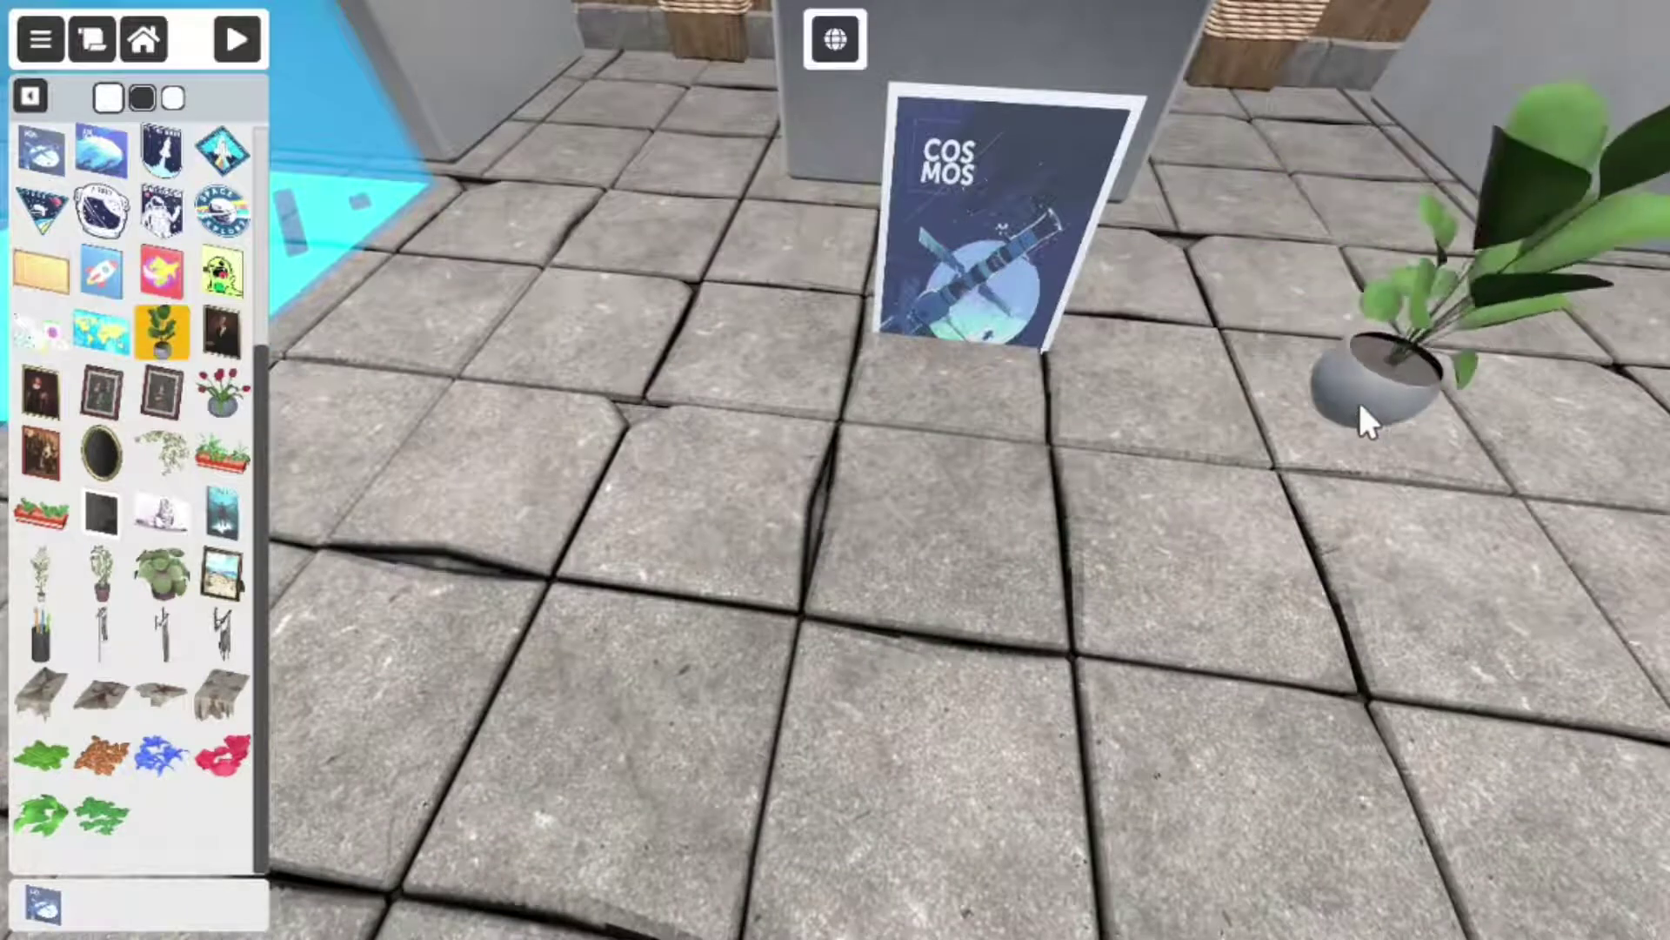
{"action": "left_click", "coordinate": [1389, 402]}
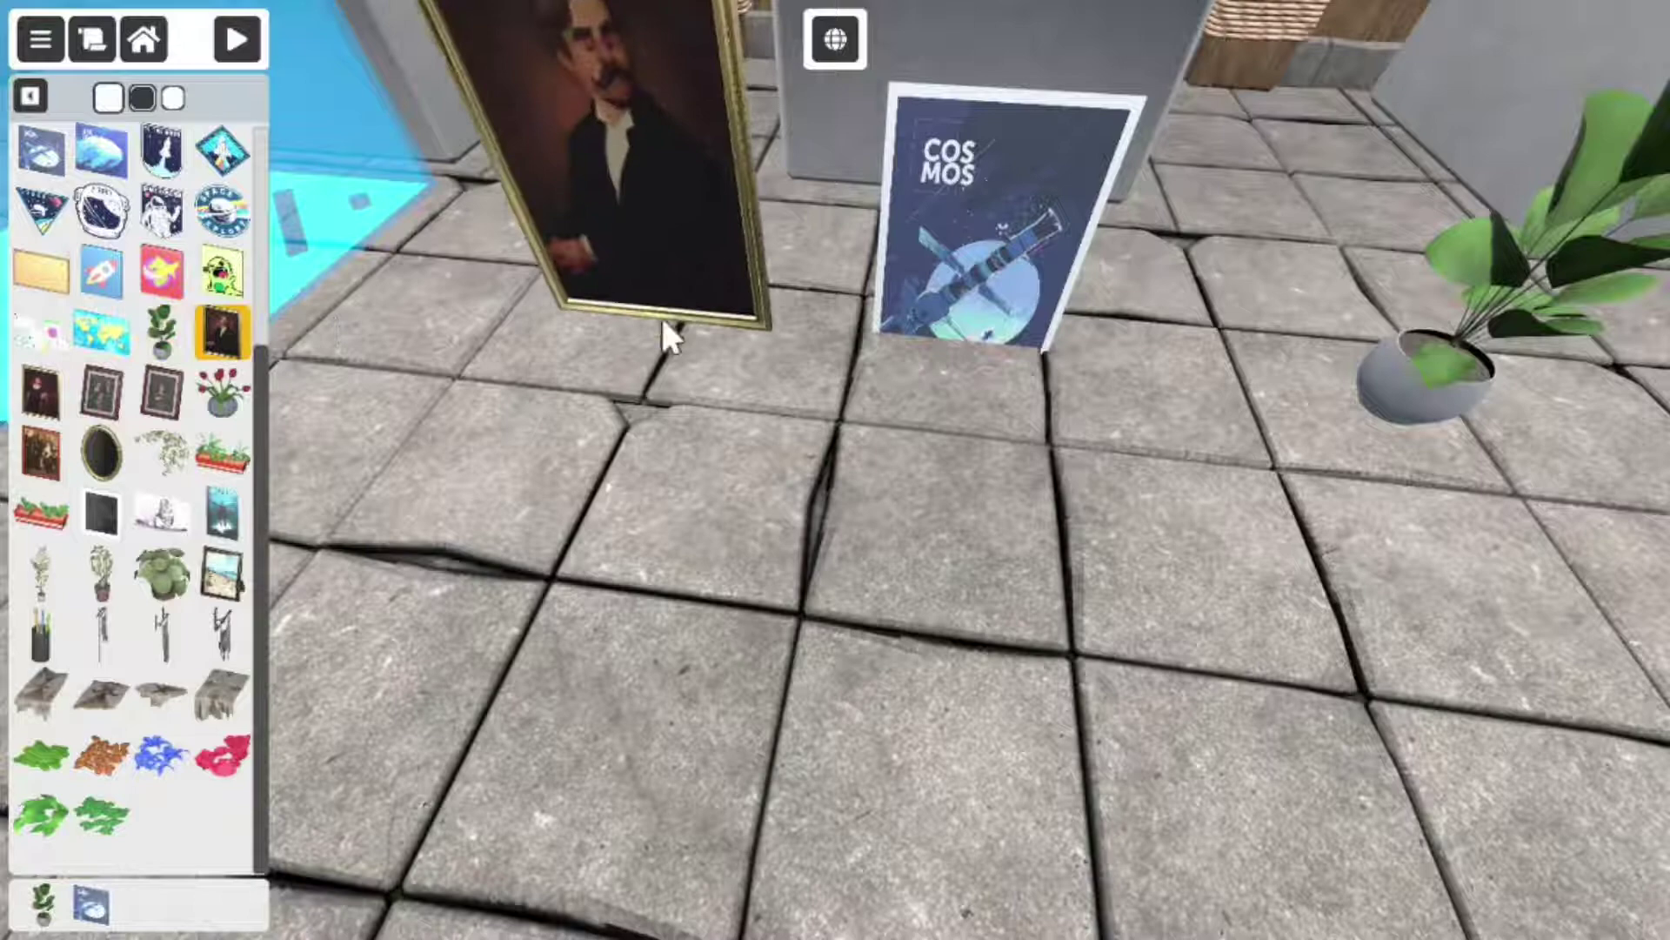
{"action": "left_click", "coordinate": [631, 329]}
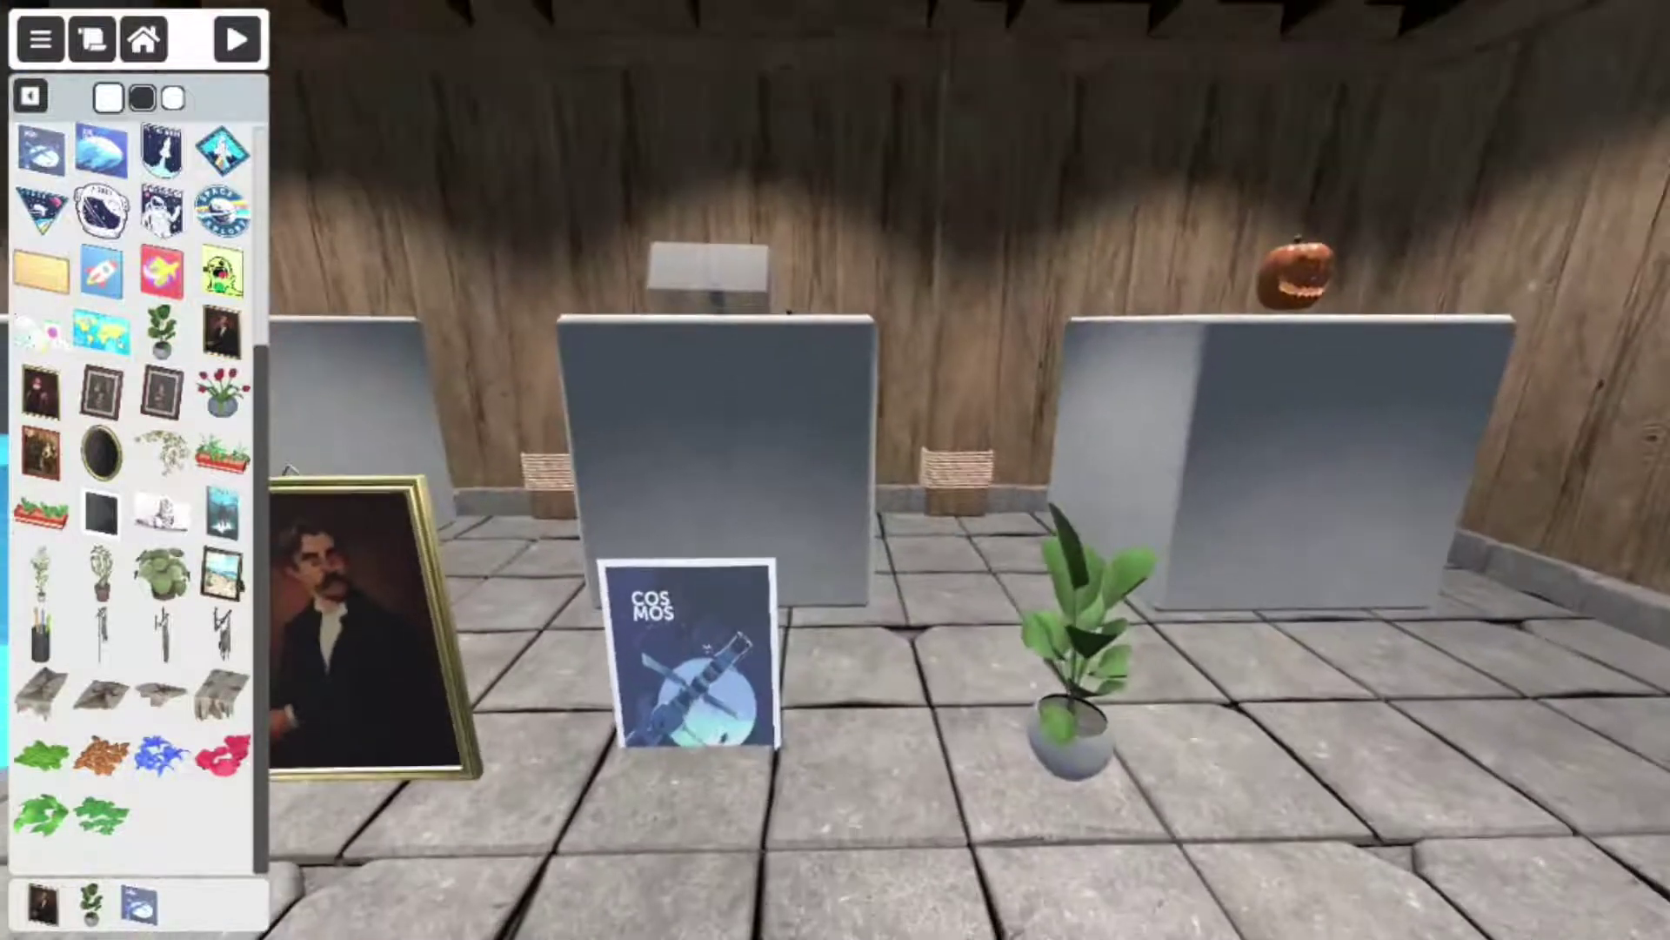
- Raise the Cosmos poster off the floor to a height of about 0.73
{"action": "key", "text": "w"}
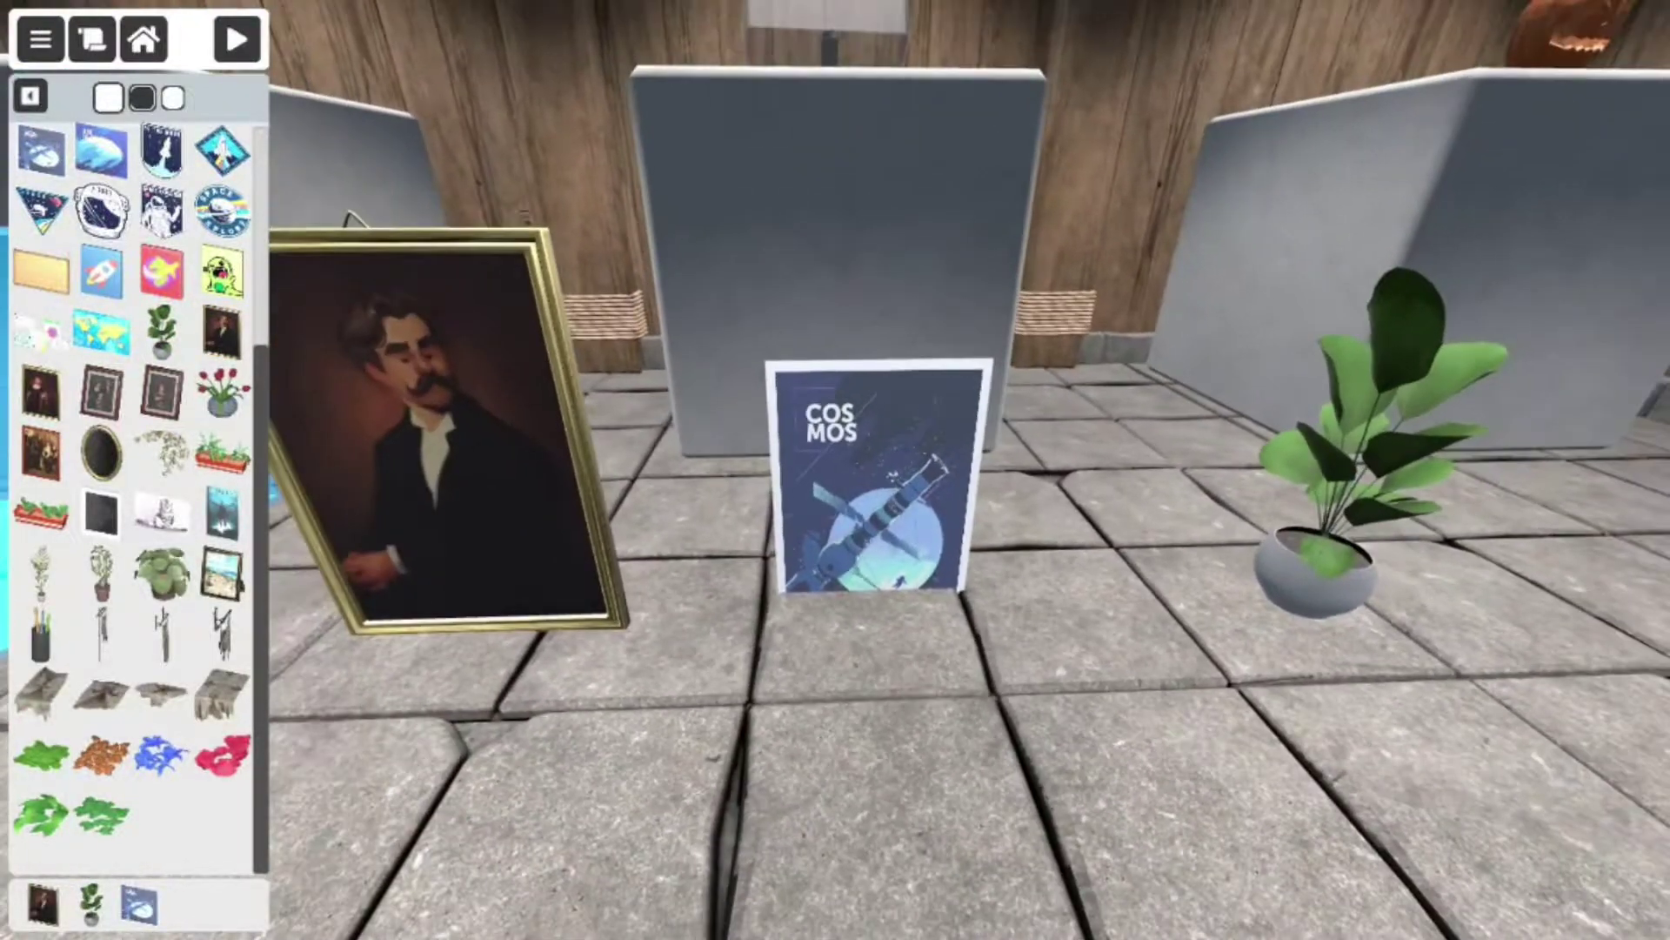
{"action": "left_click", "coordinate": [817, 462]}
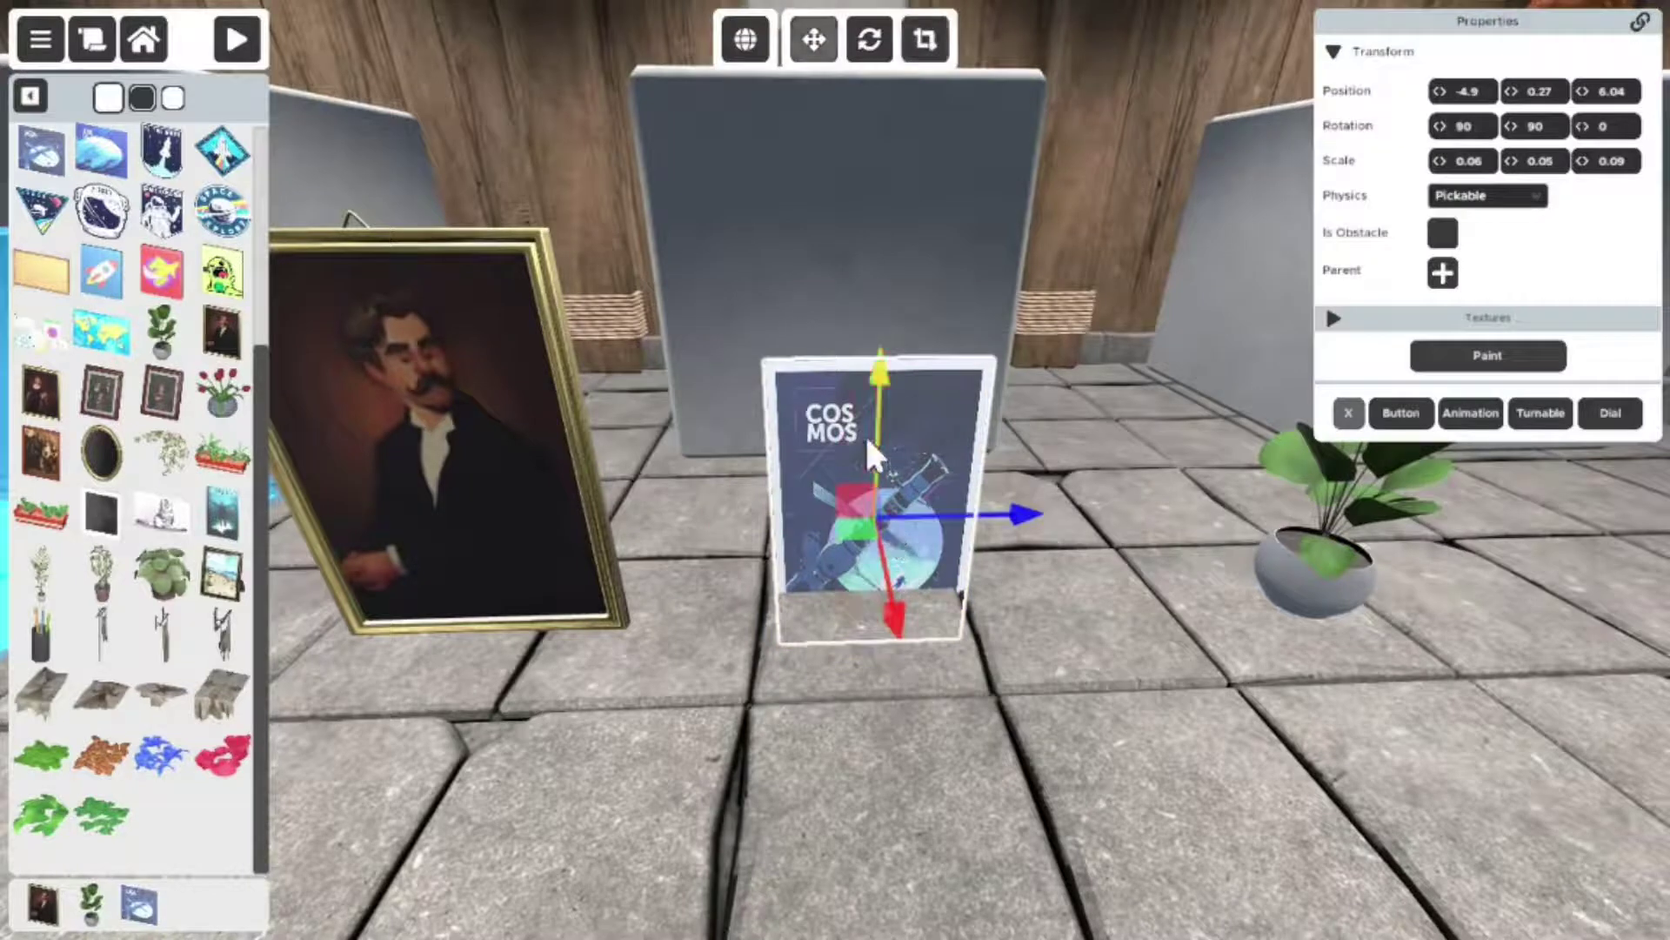
{"action": "left_click_drag", "start_coordinate": [872, 456], "coordinate": [900, 278]}
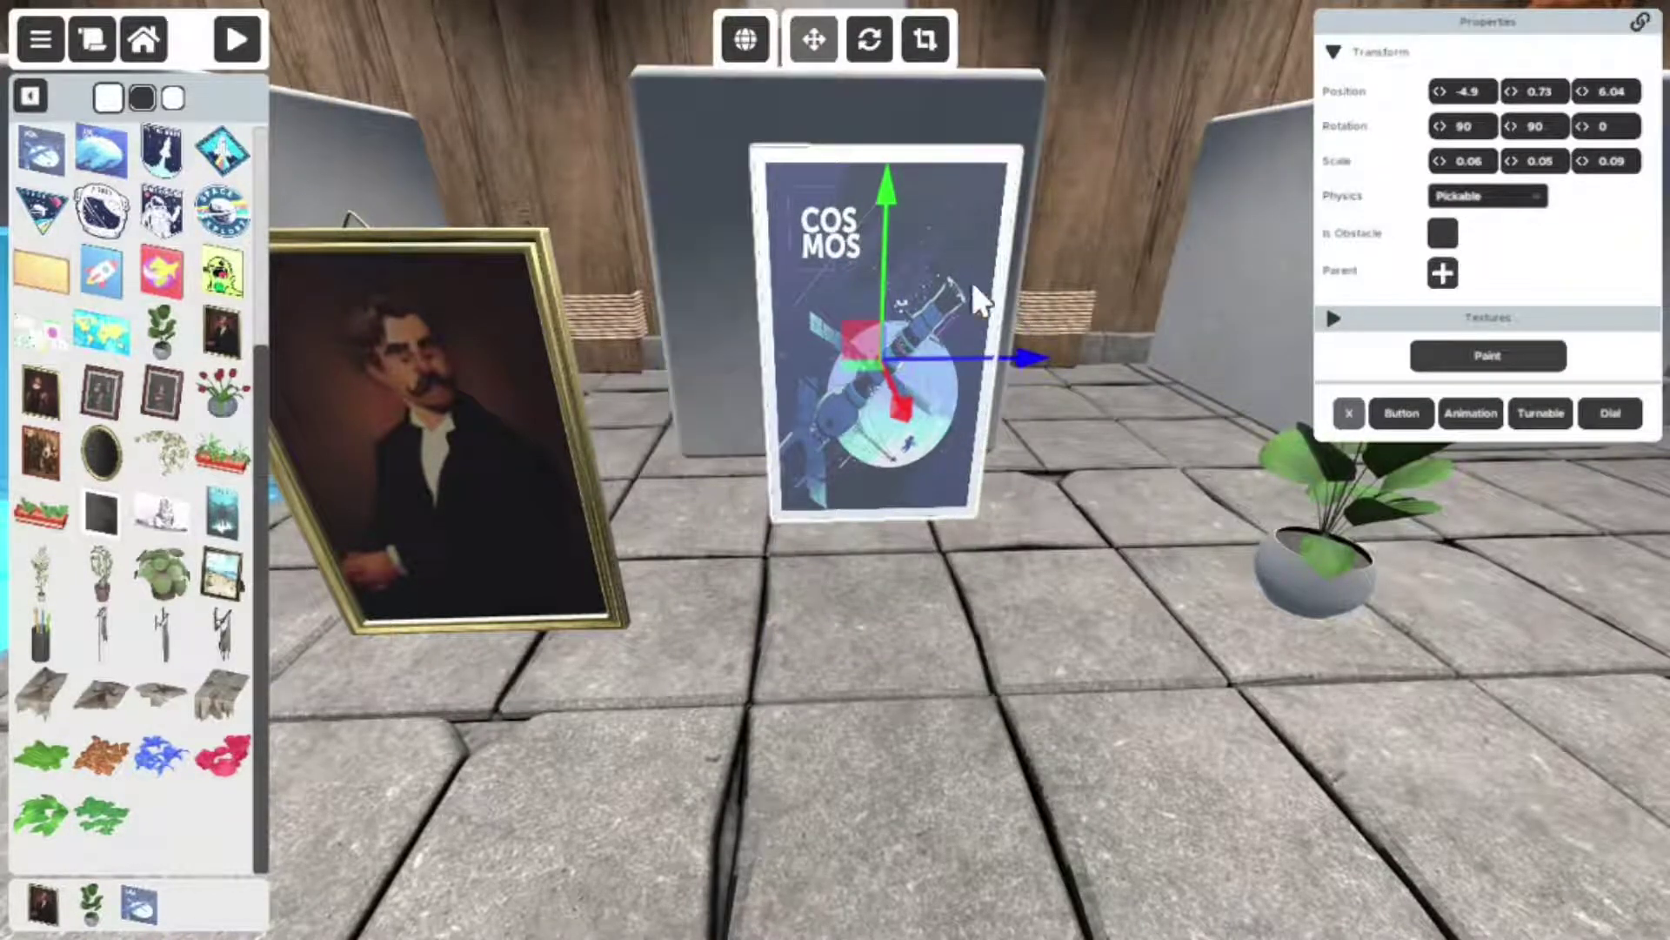
- Open the texture picker for the Cosmos poster and bring up the room's image folder, moved aside from the picker
{"action": "left_click", "coordinate": [1336, 319]}
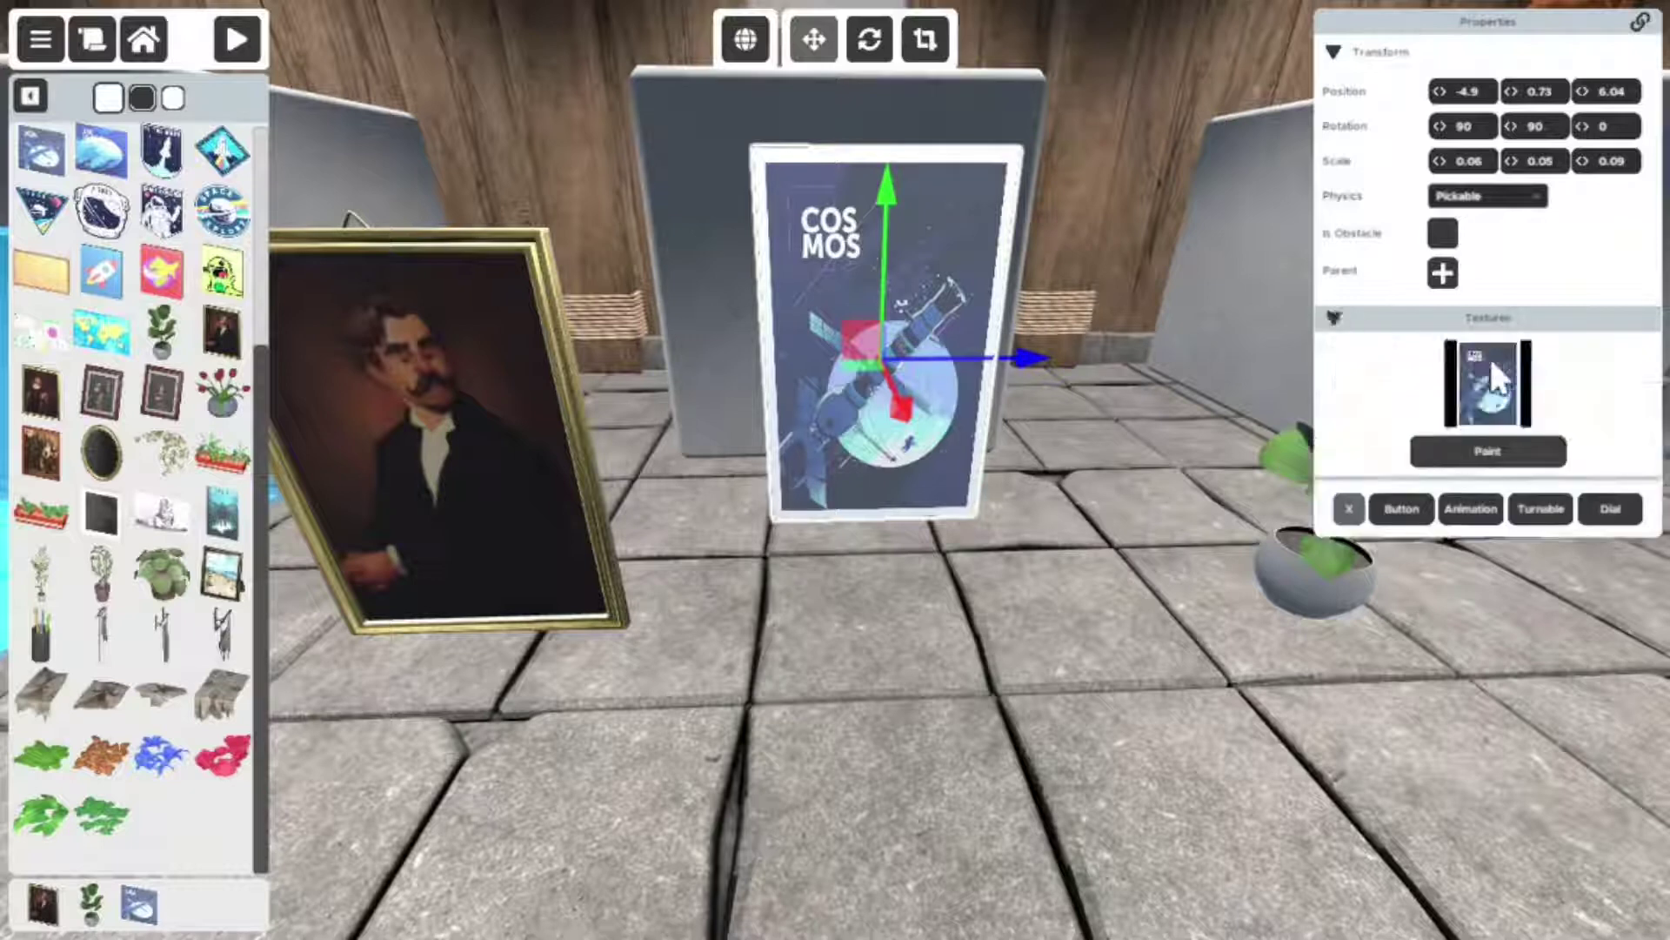
{"action": "left_click", "coordinate": [1497, 395]}
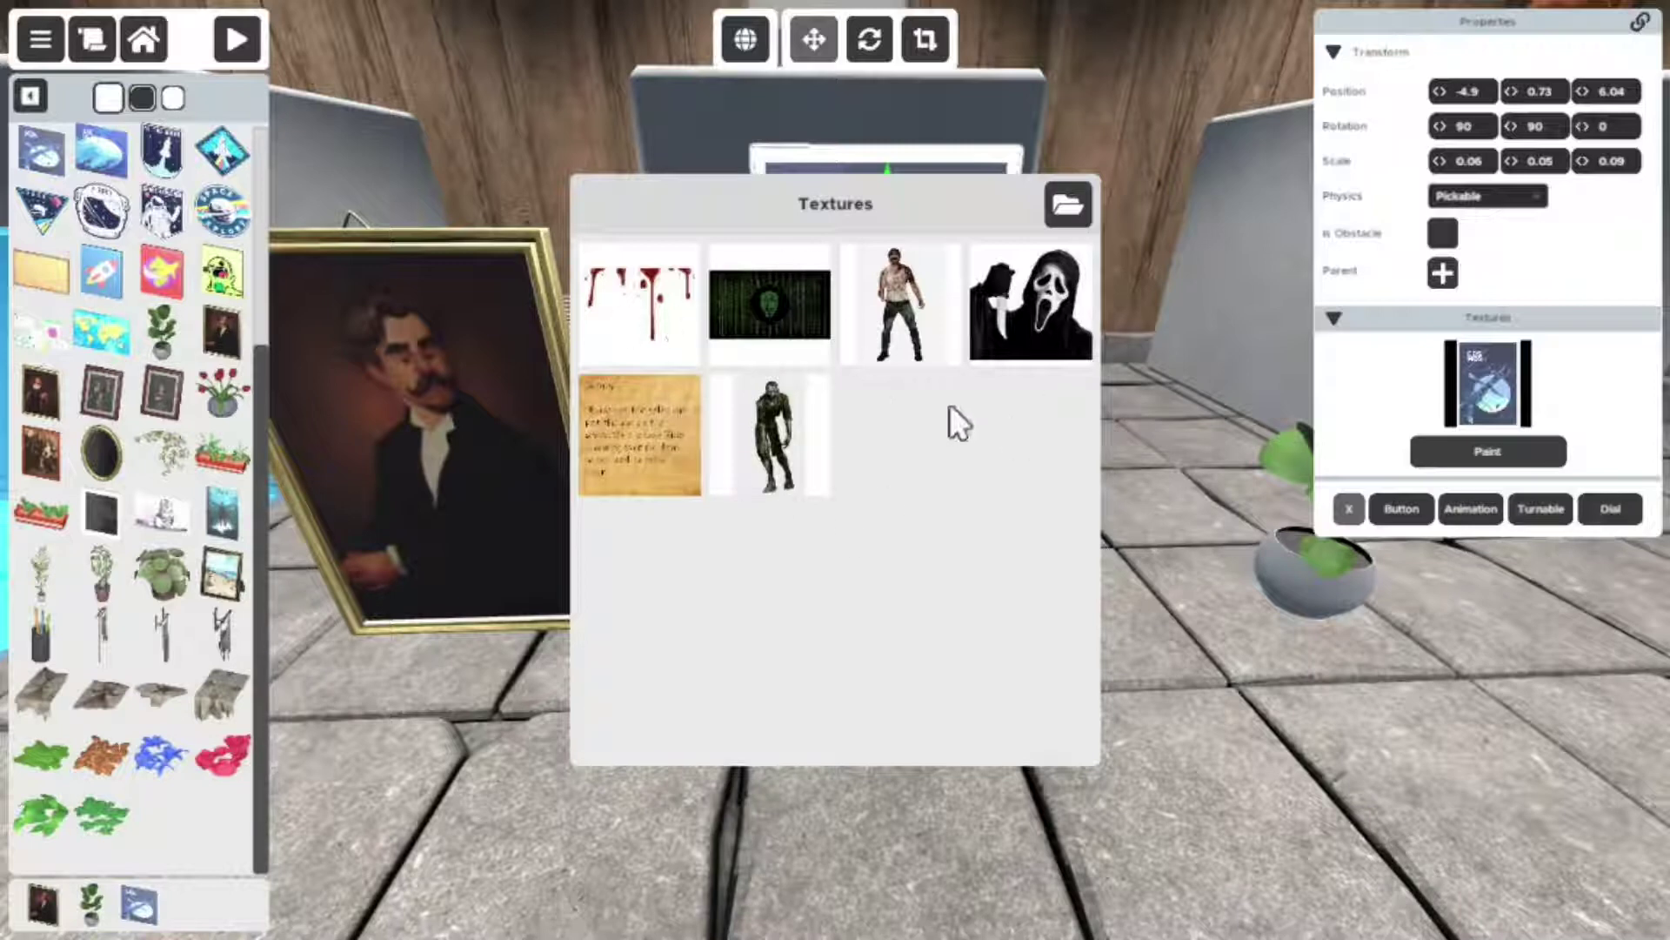
{"action": "left_click", "coordinate": [1068, 204]}
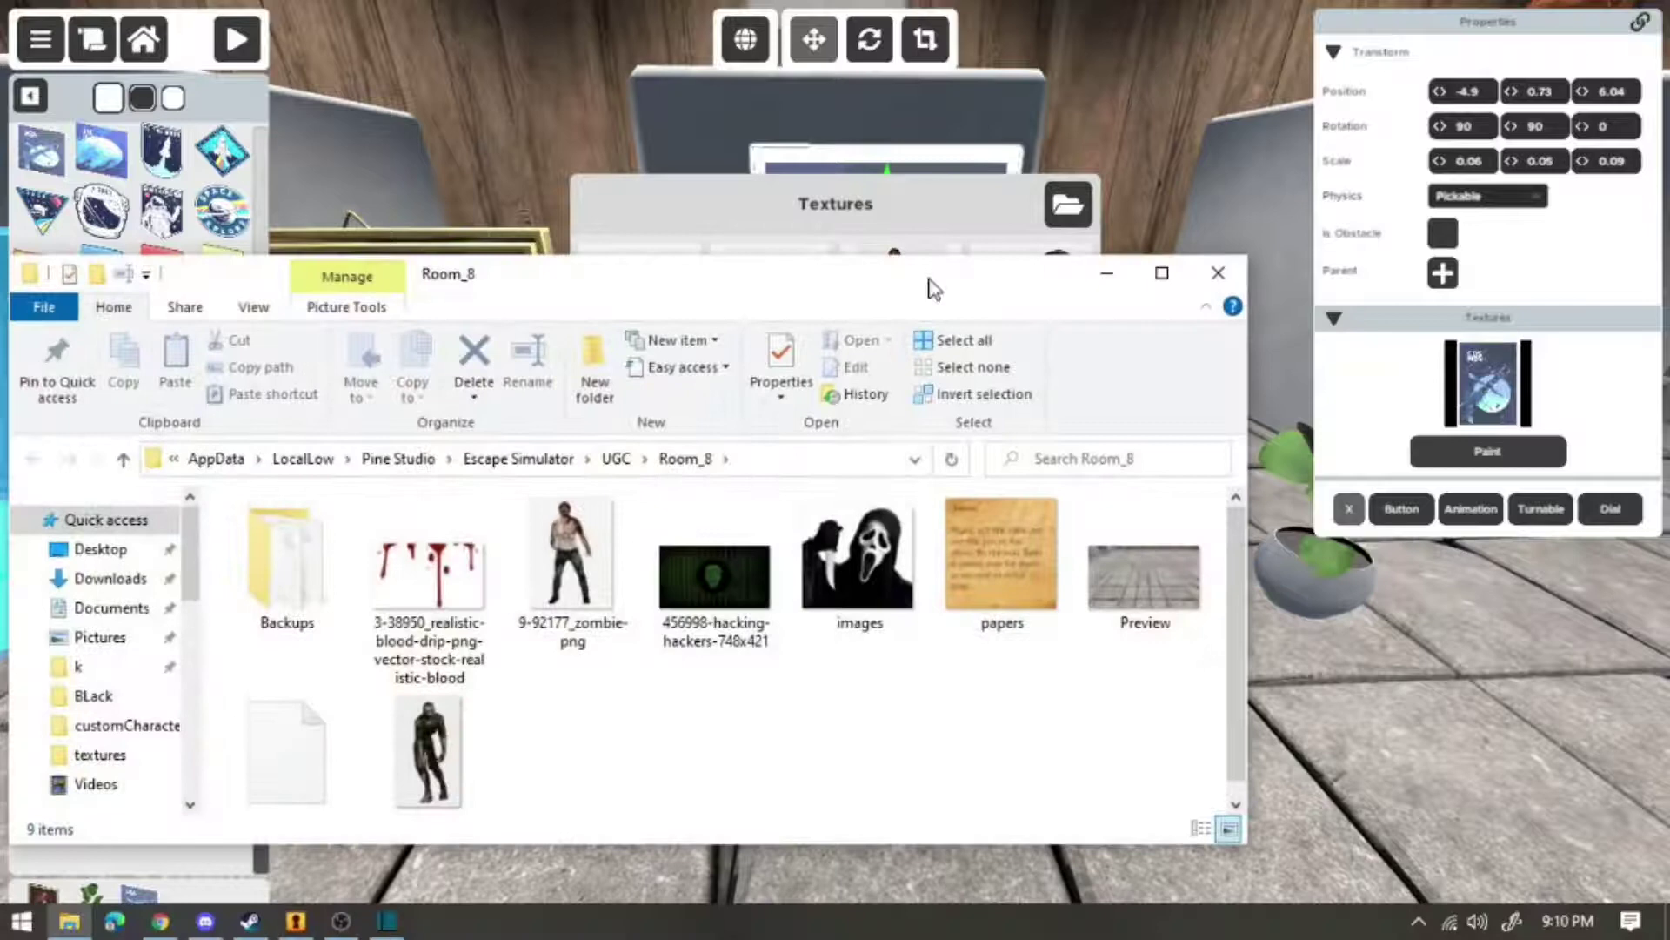
{"action": "left_click_drag", "start_coordinate": [933, 287], "coordinate": [363, 161]}
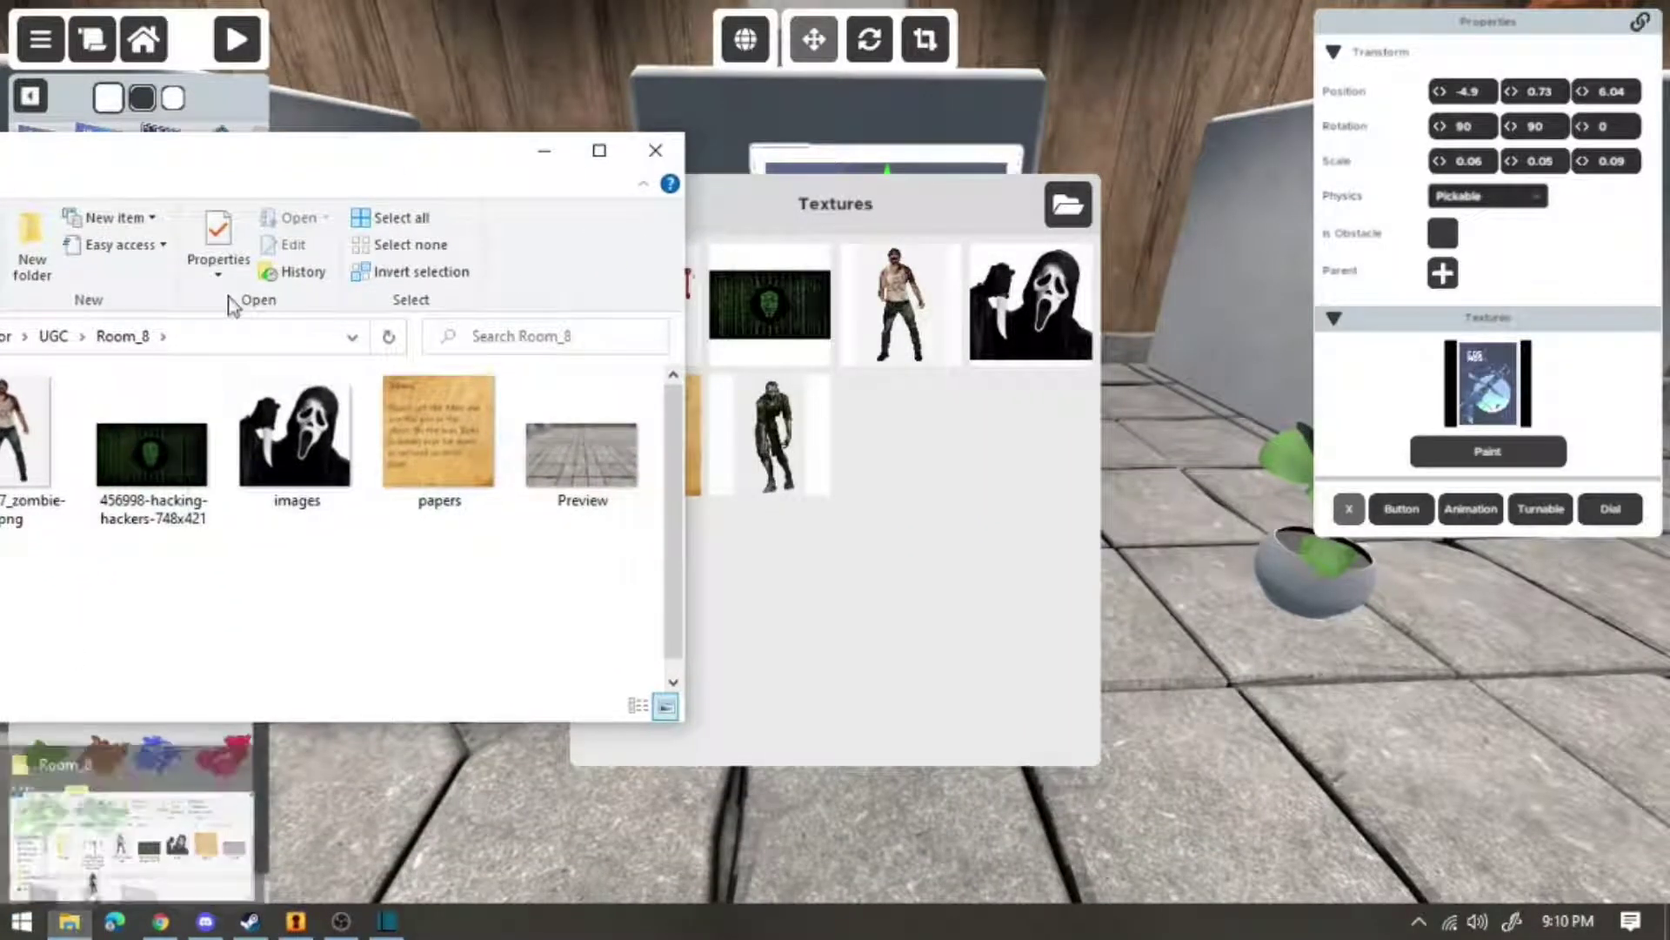
- Open a second File Explorer window showing the textures folder on Local Disk (E:)
{"action": "key", "text": "super+s"}
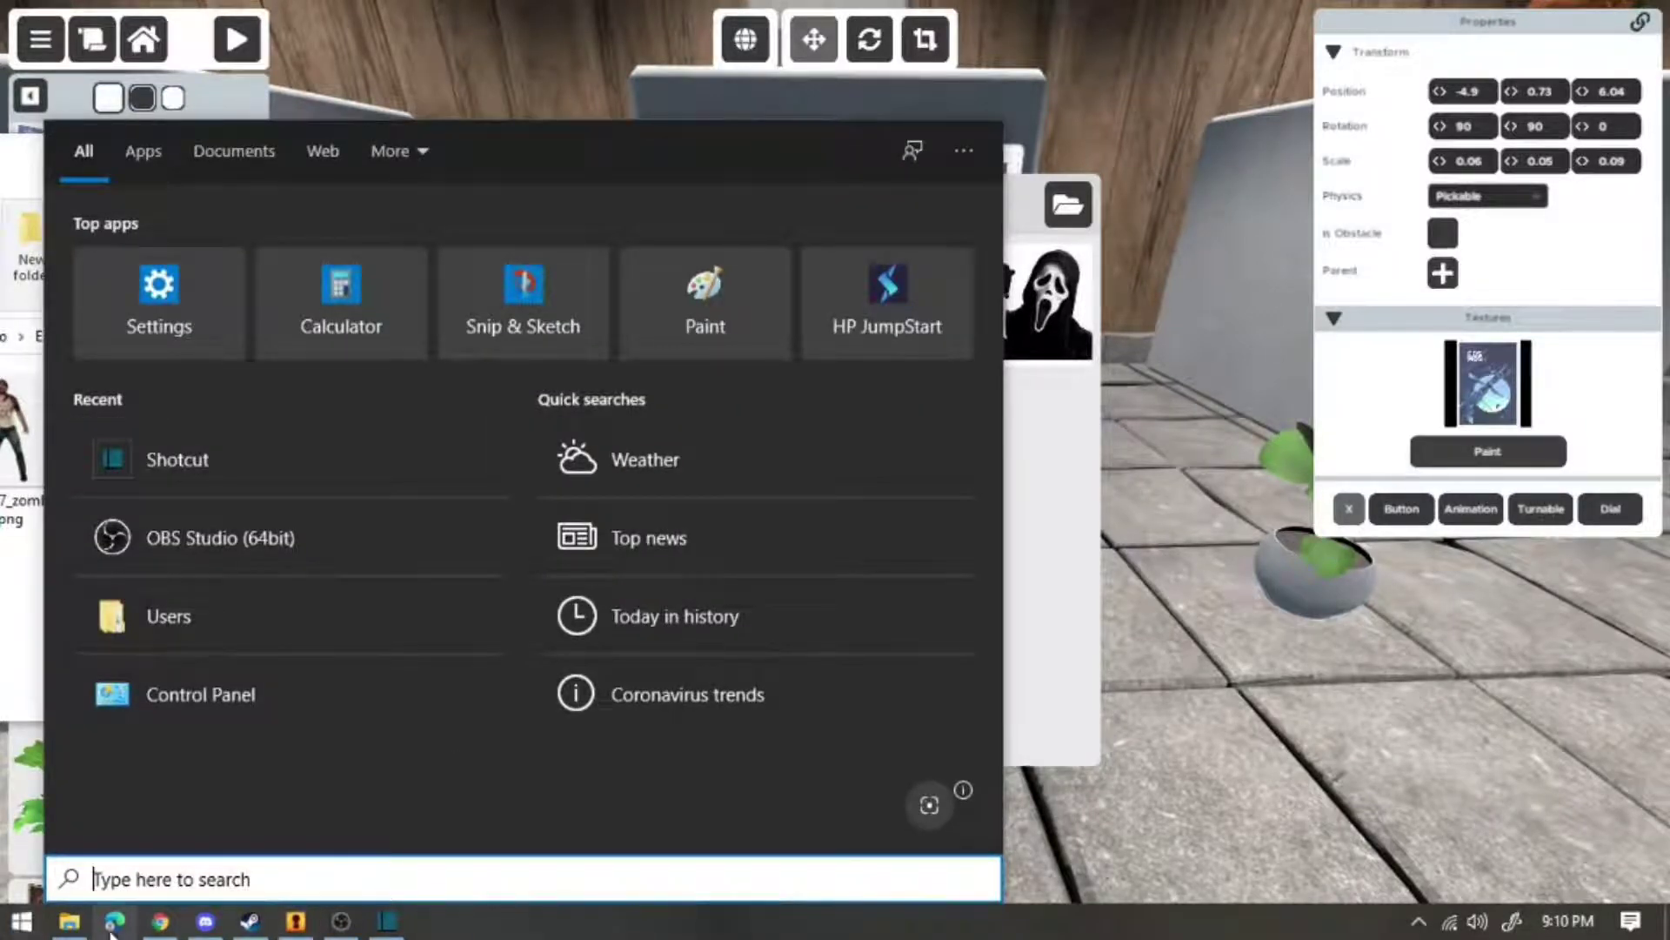
{"action": "right_click", "coordinate": [69, 921]}
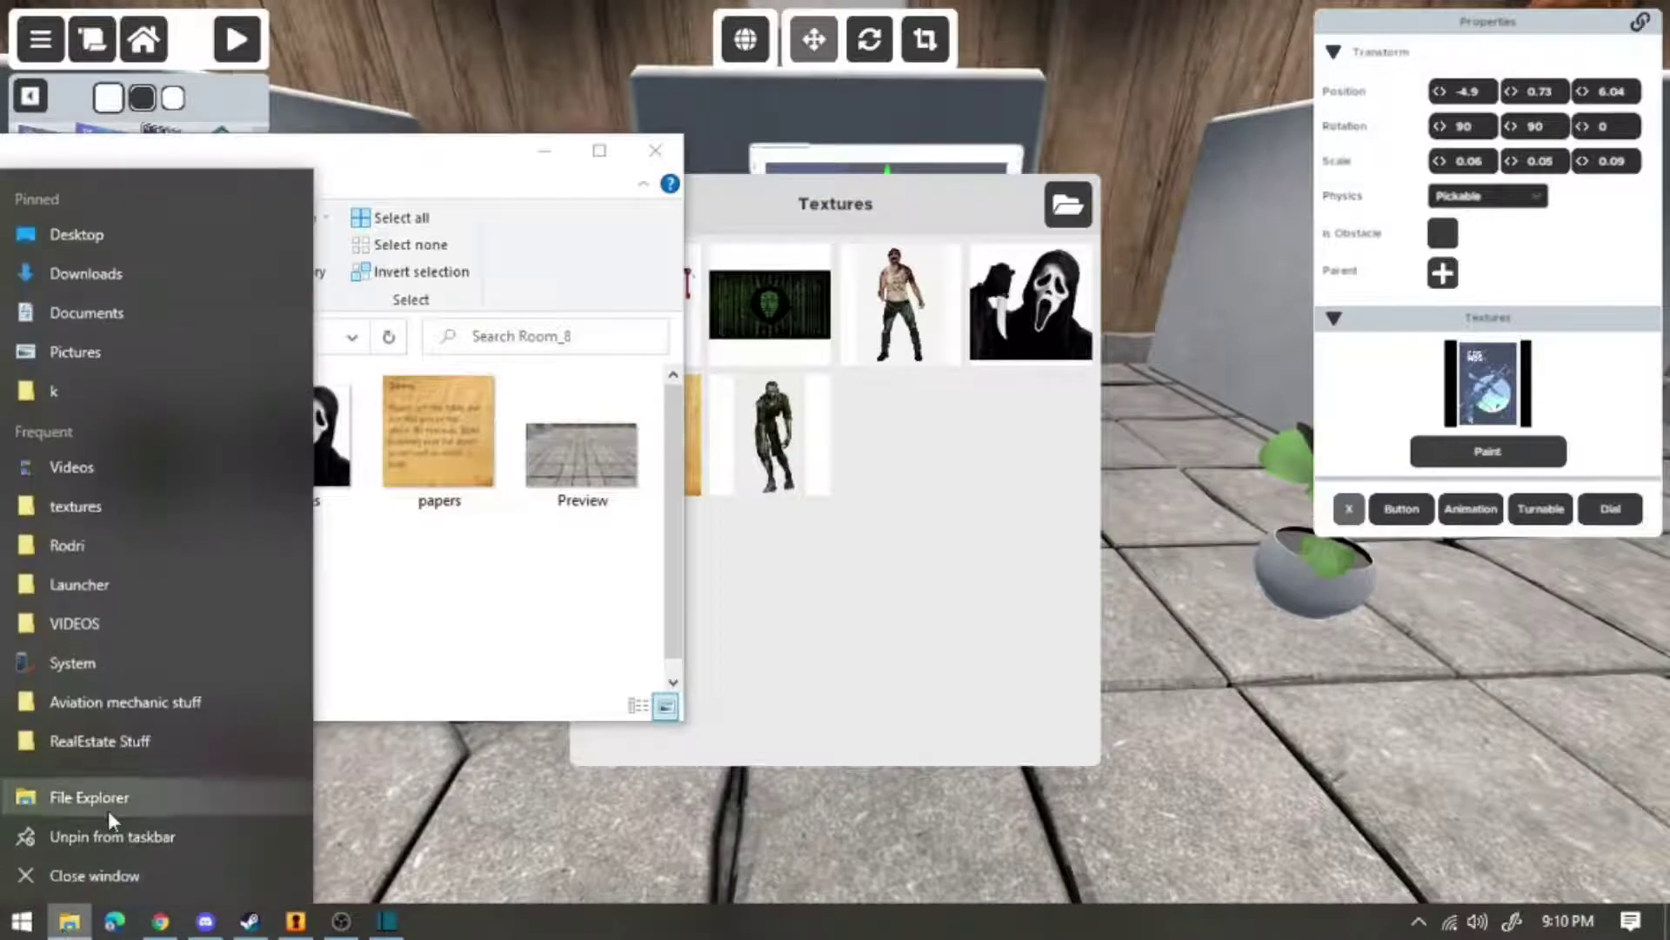
{"action": "left_click", "coordinate": [121, 800]}
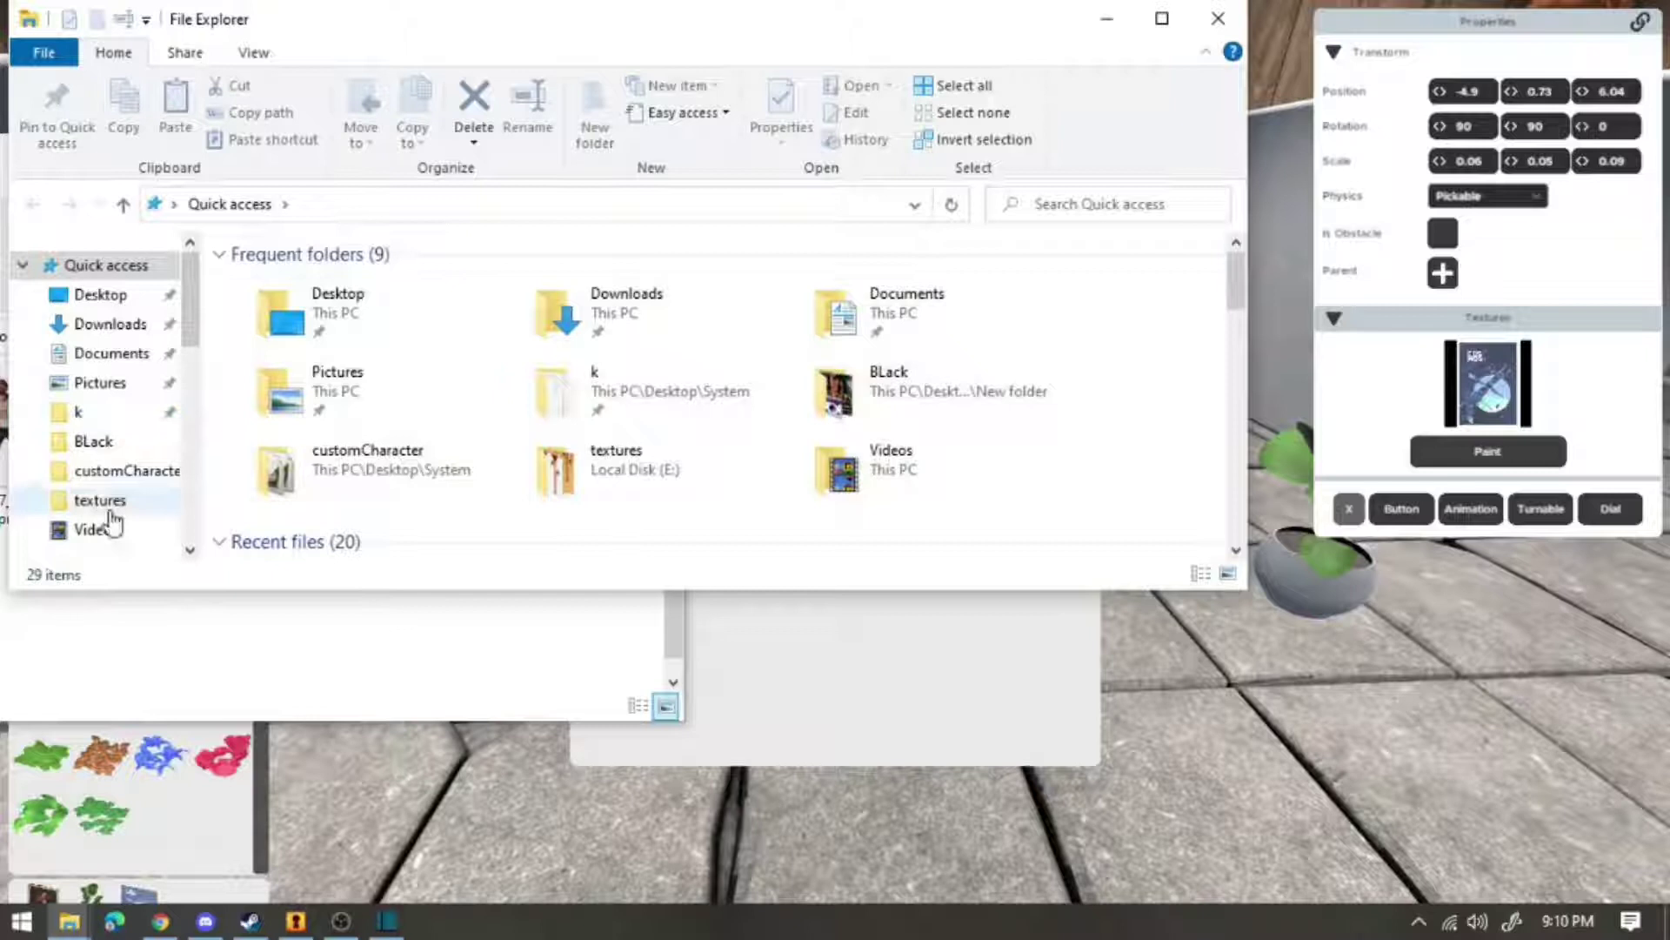
{"action": "scroll", "coordinate": [112, 523], "scroll_direction": "down", "scroll_amount": 2}
{"action": "left_click", "coordinate": [131, 398]}
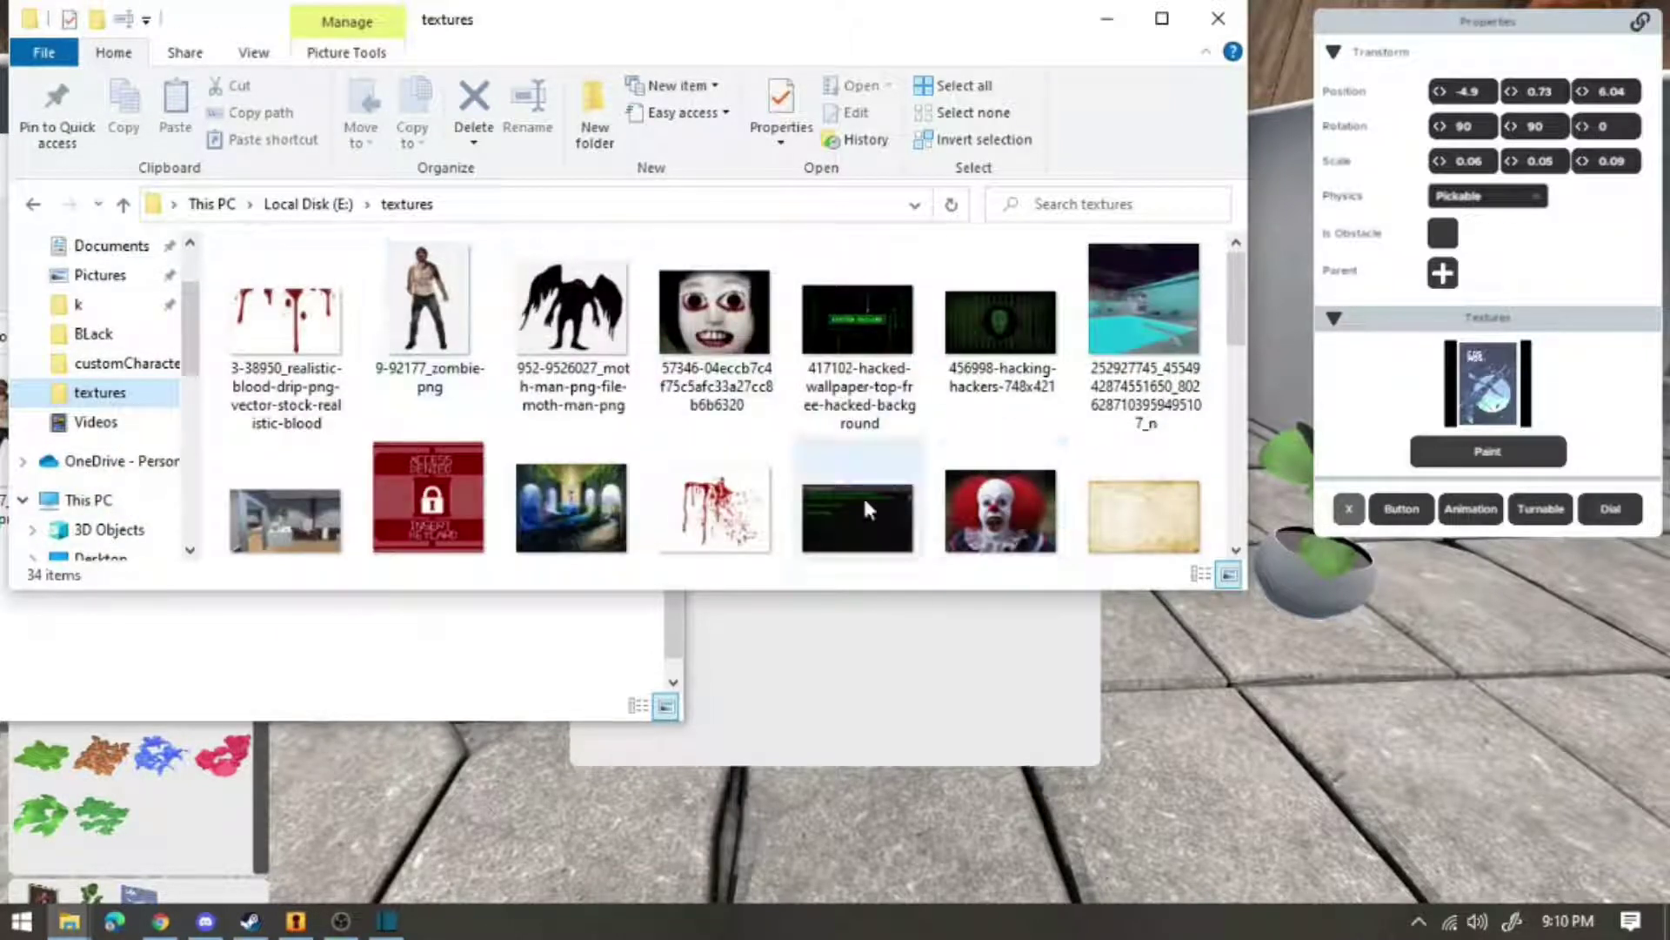
- Add the Access_Denied image to the Room_8 folder and close both File Explorer windows
{"action": "scroll", "coordinate": [444, 493], "scroll_direction": "down", "scroll_amount": 3}
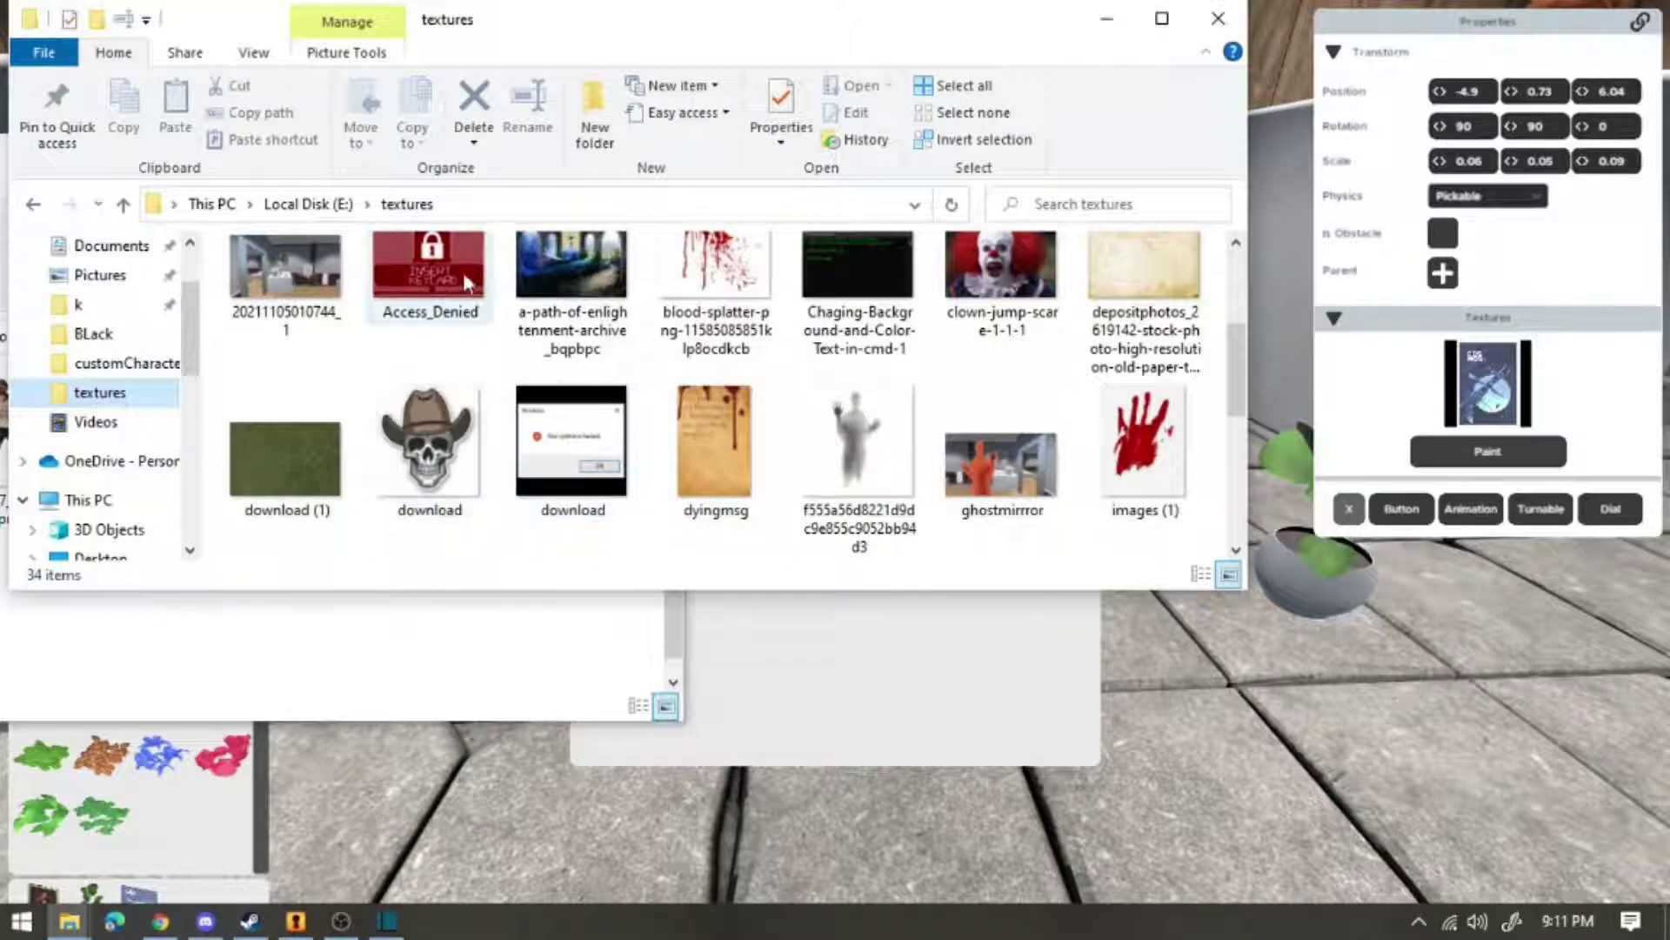
{"action": "left_click_drag", "start_coordinate": [466, 284], "coordinate": [552, 653]}
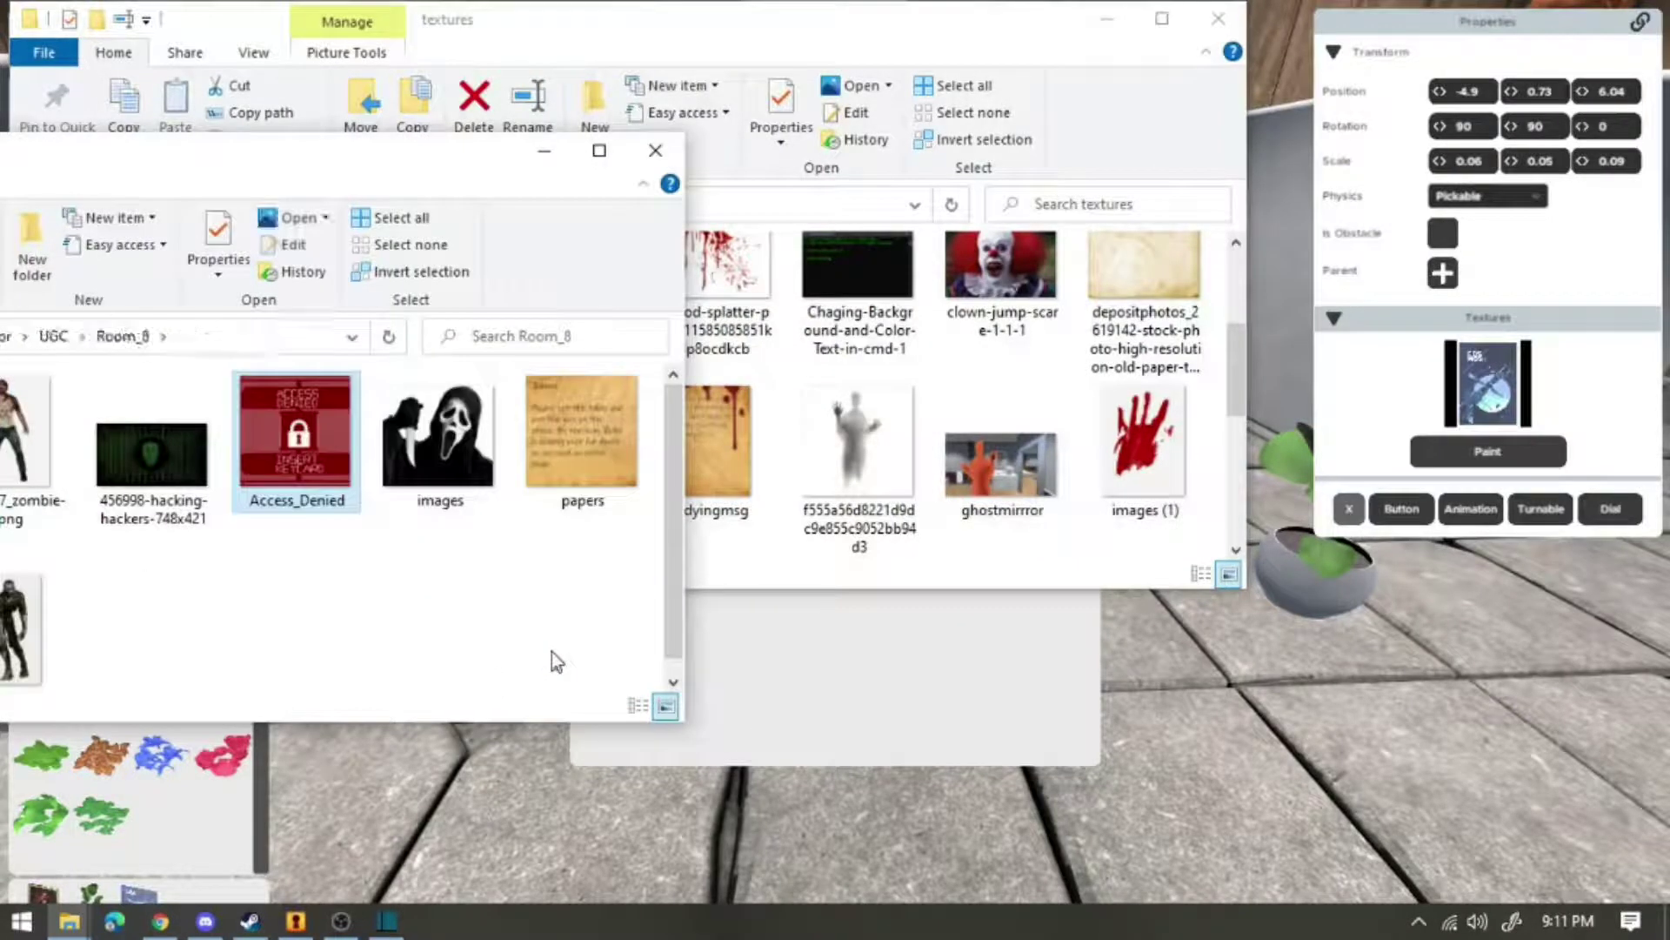
{"action": "left_click", "coordinate": [658, 153]}
{"action": "left_click", "coordinate": [1217, 20]}
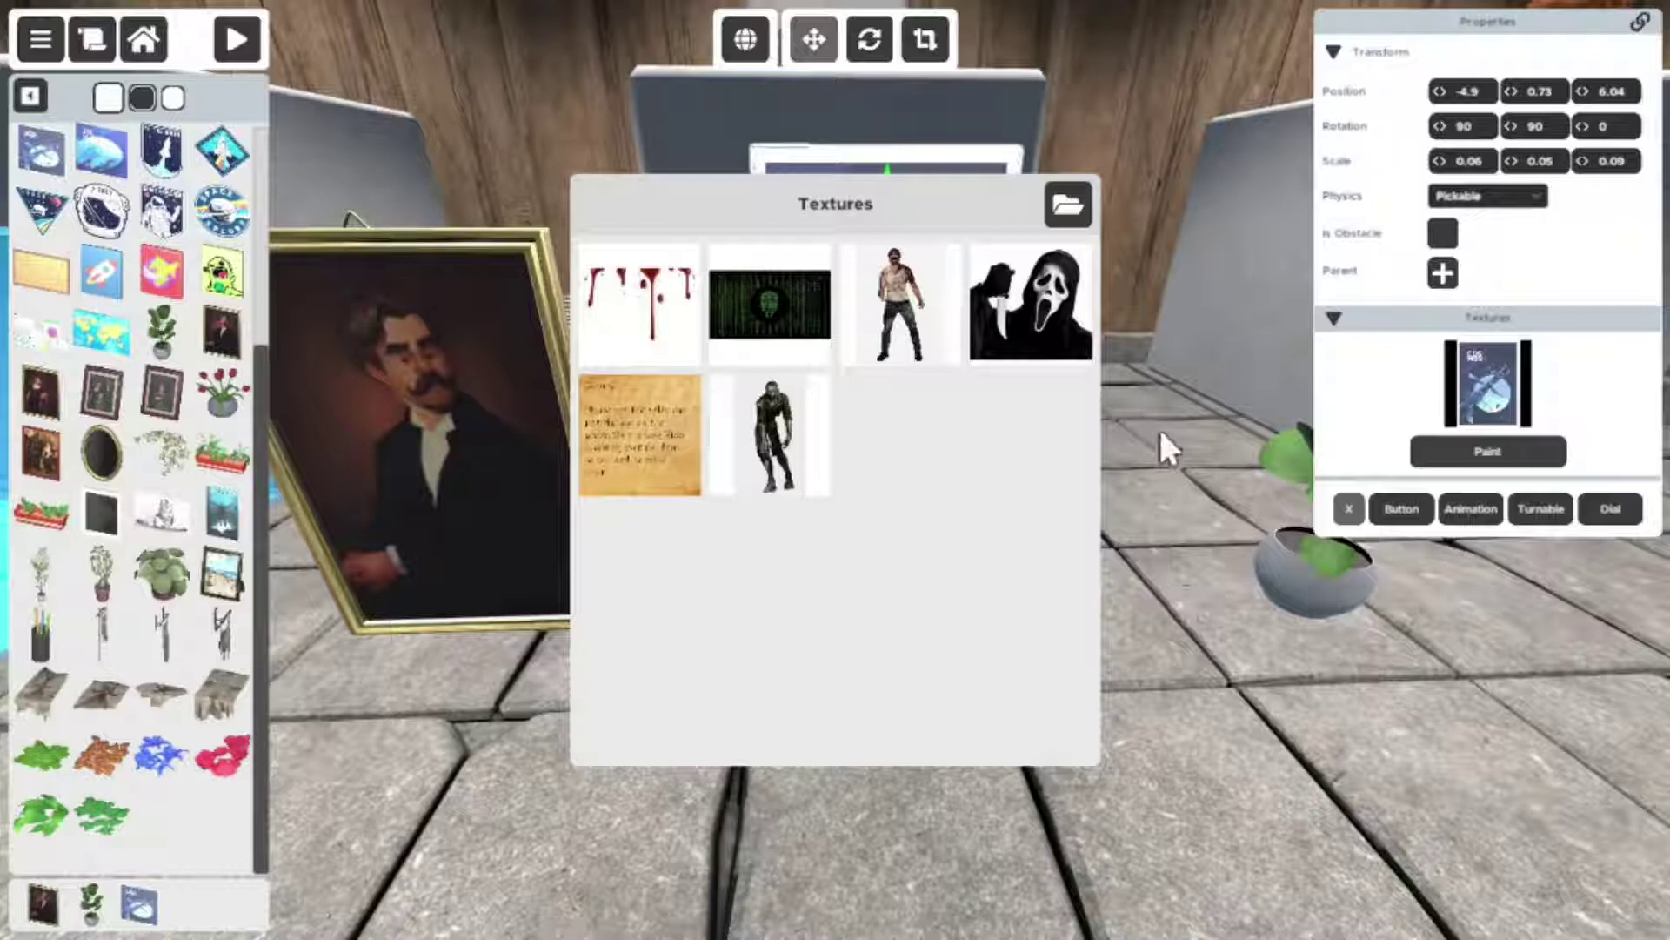
- Refresh the texture picker and apply the Access_Denied image to the Cosmos poster
{"action": "left_click", "coordinate": [1275, 748]}
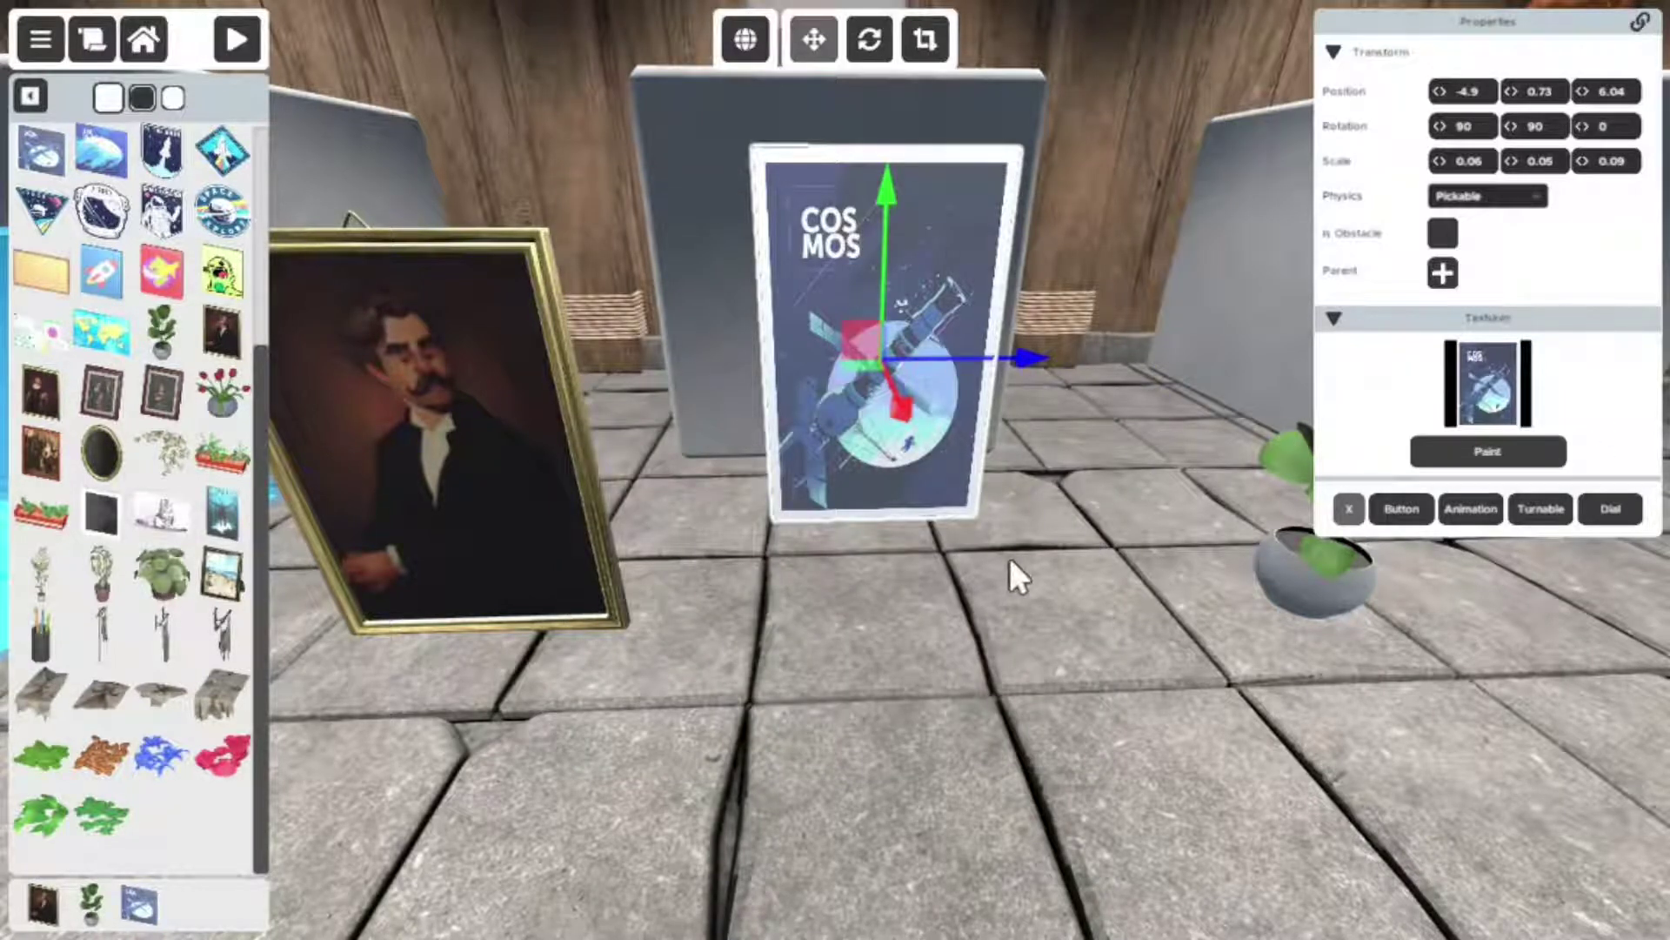
{"action": "left_click", "coordinate": [1506, 375]}
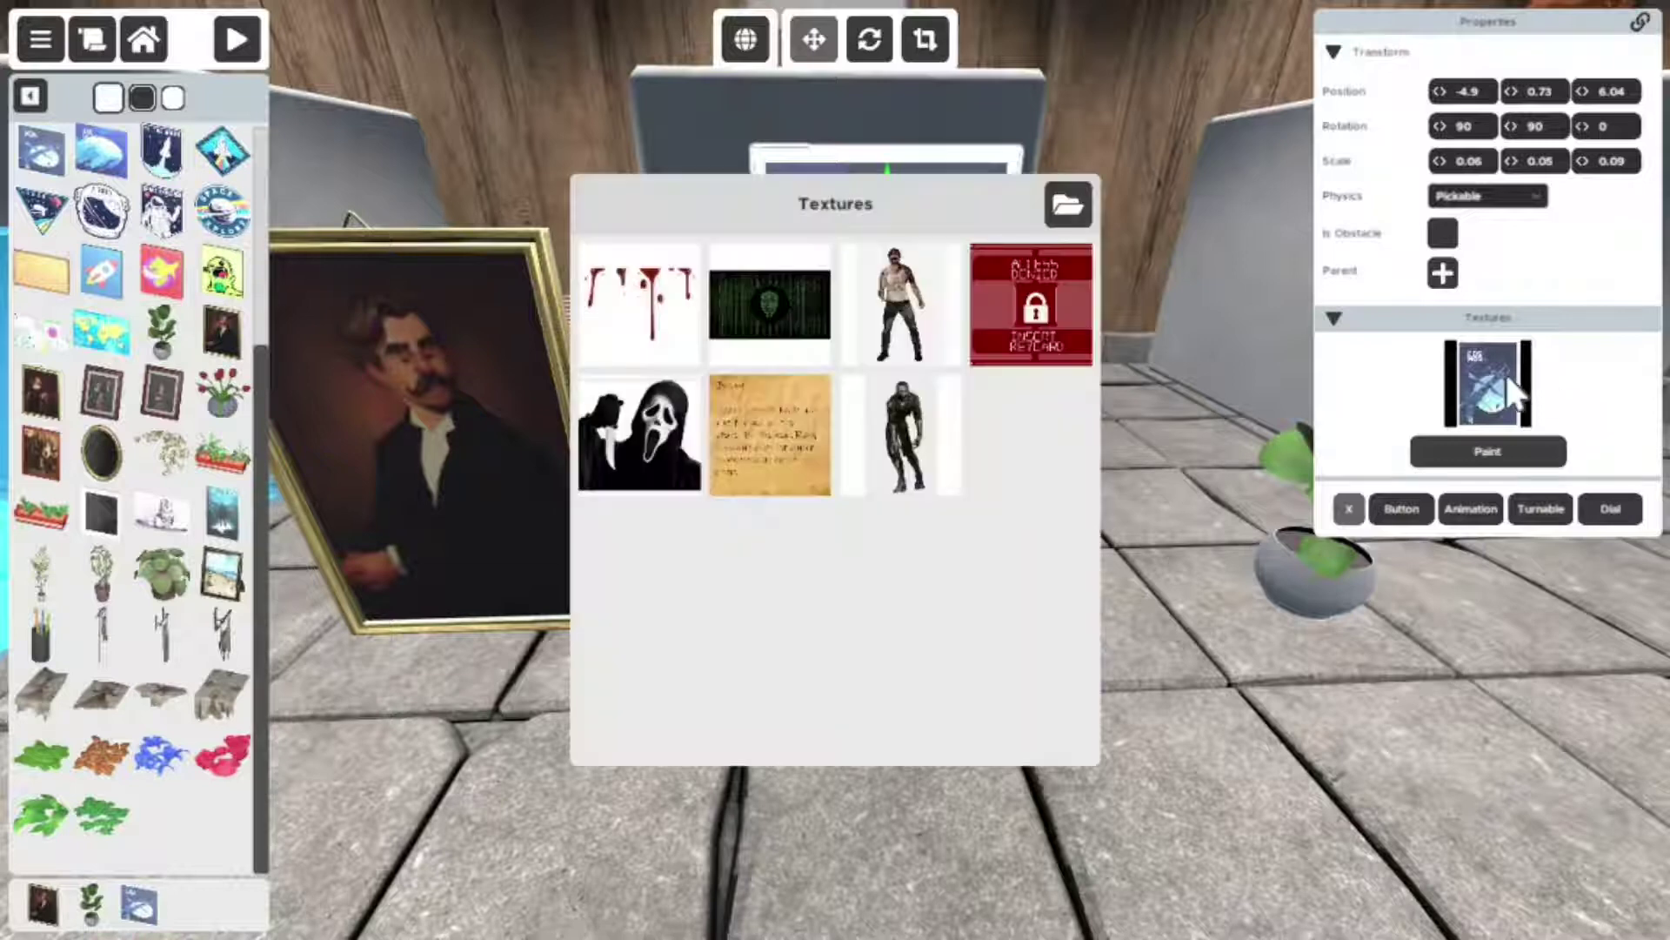
{"action": "left_click", "coordinate": [1024, 328]}
{"action": "left_click", "coordinate": [1172, 268]}
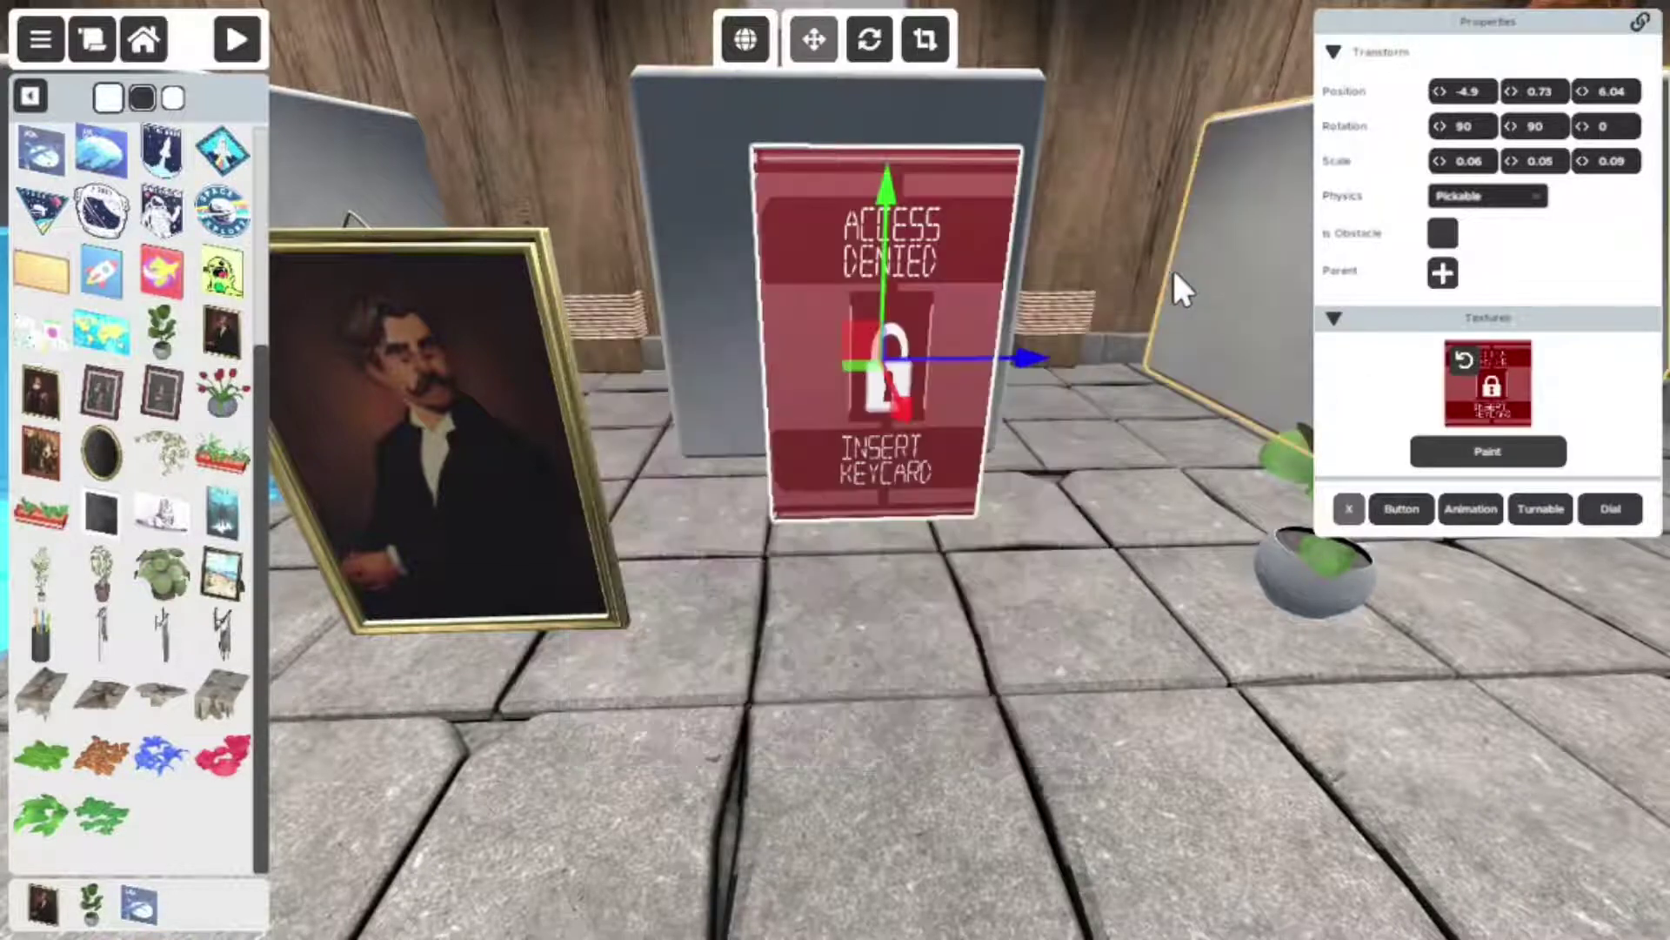
- Lower the Access Denied poster to a height of about 0.65
{"action": "right_click_drag", "start_coordinate": [1015, 647], "coordinate": [831, 462]}
{"action": "key", "text": "w"}
{"action": "key", "text": "e"}
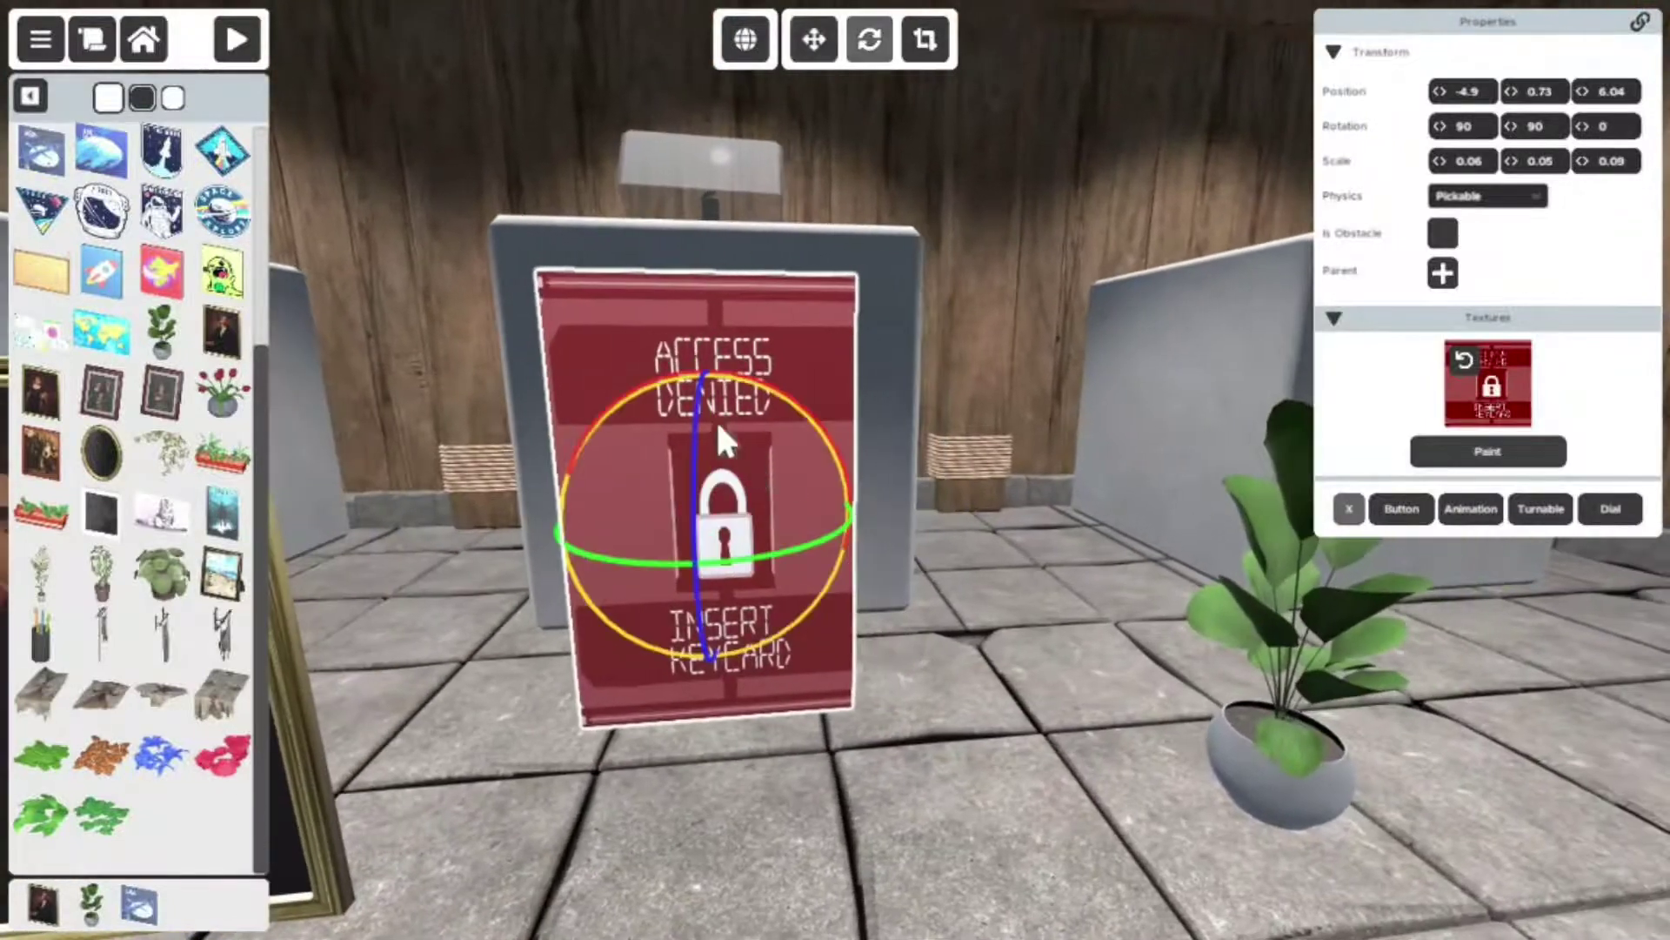
{"action": "key", "text": "w"}
{"action": "left_click_drag", "start_coordinate": [701, 369], "coordinate": [701, 408]}
- Scale the Access Denied poster to about 0.07 on both X and Z, and deselect it
{"action": "key", "text": "r"}
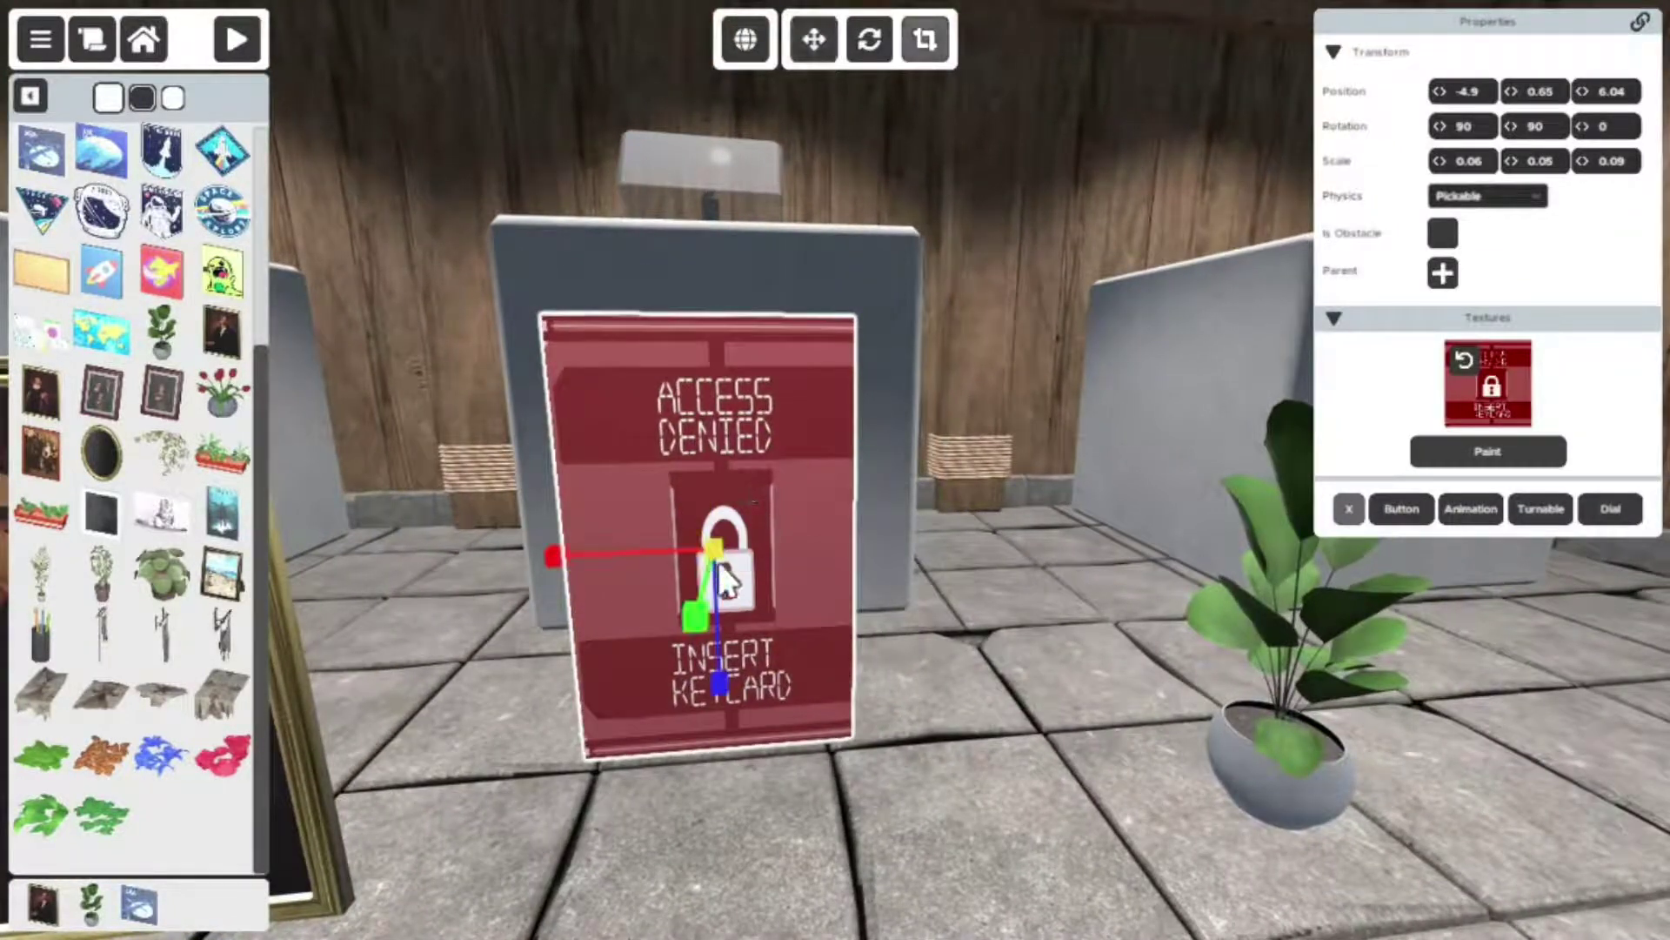
{"action": "left_click_drag", "start_coordinate": [719, 690], "coordinate": [730, 686]}
{"action": "right_click_drag", "start_coordinate": [729, 684], "coordinate": [827, 461]}
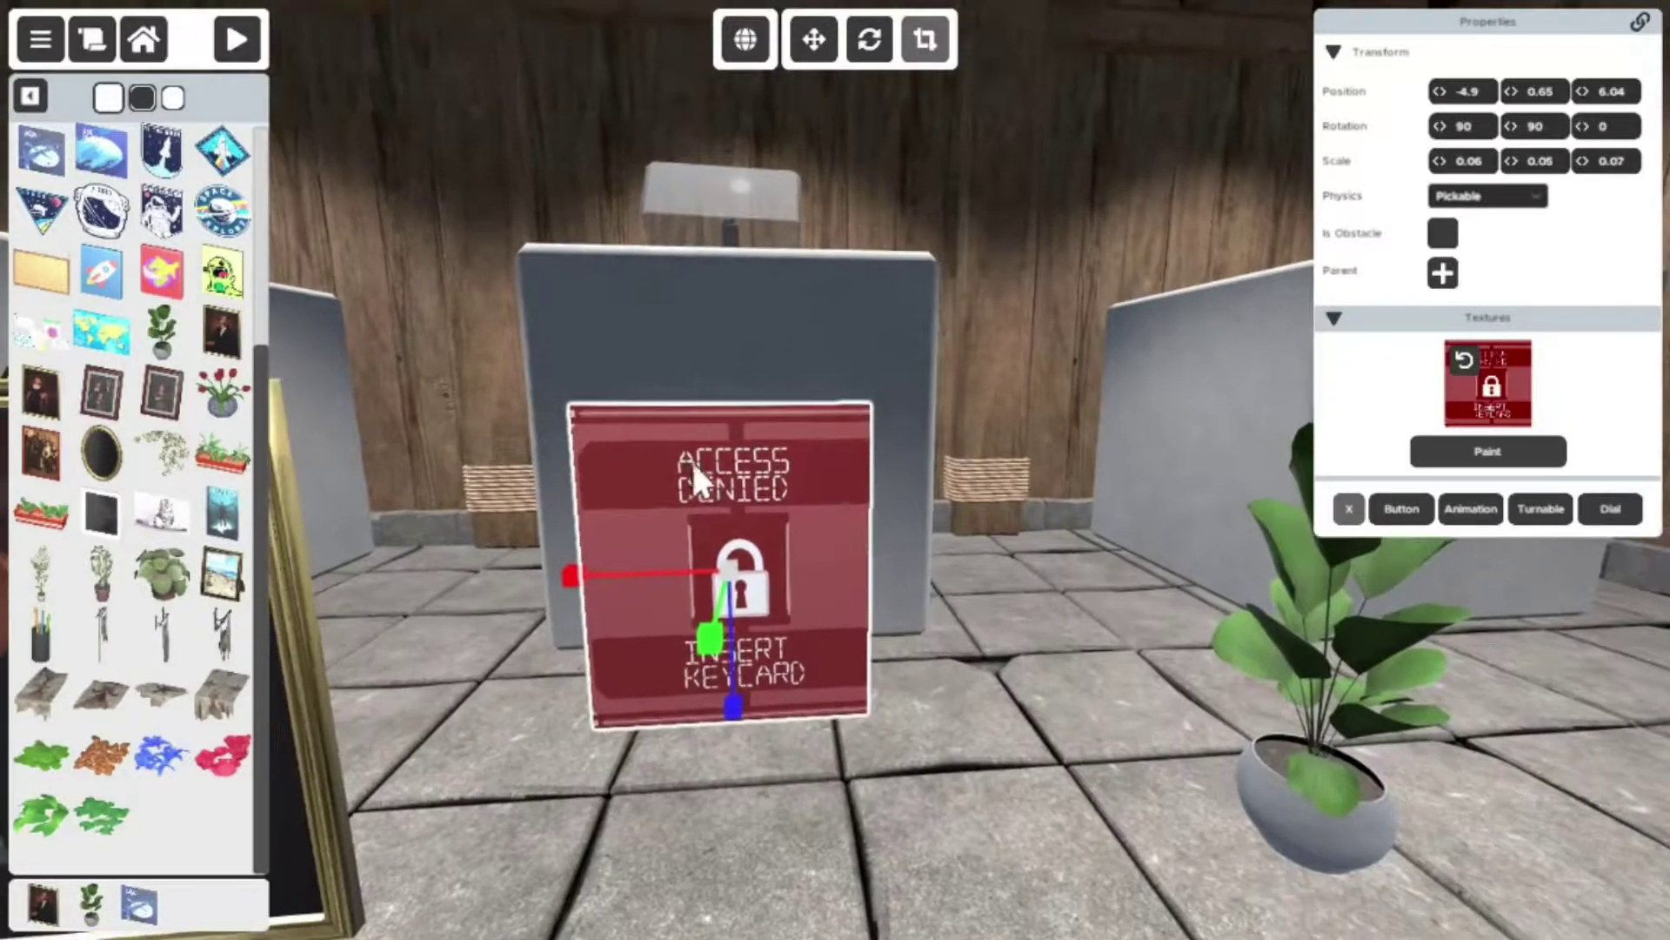
{"action": "mouse_move", "coordinate": [615, 560]}
{"action": "left_mouse_down"}
{"action": "mouse_move", "coordinate": [596, 575]}
{"action": "mouse_move", "coordinate": [621, 583]}
{"action": "mouse_move", "coordinate": [607, 586]}
{"action": "left_mouse_up"}
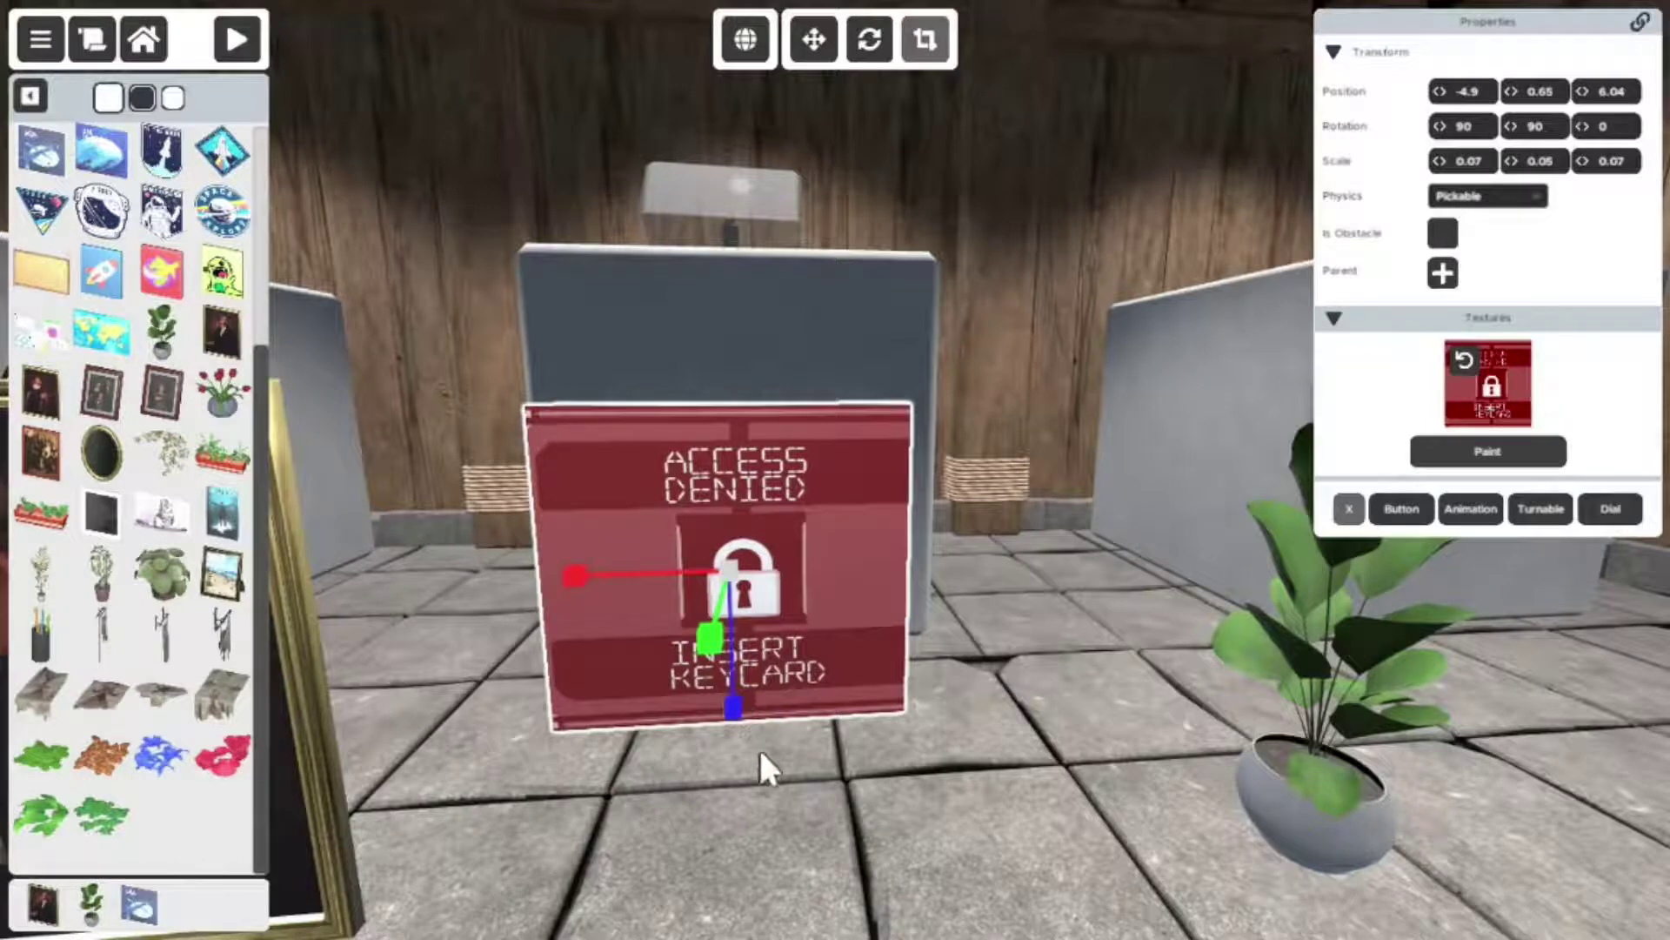
{"action": "right_click_drag", "start_coordinate": [759, 747], "coordinate": [725, 747]}
{"action": "key", "text": "s"}
{"action": "key", "text": "a"}
{"action": "left_click", "coordinate": [949, 530]}
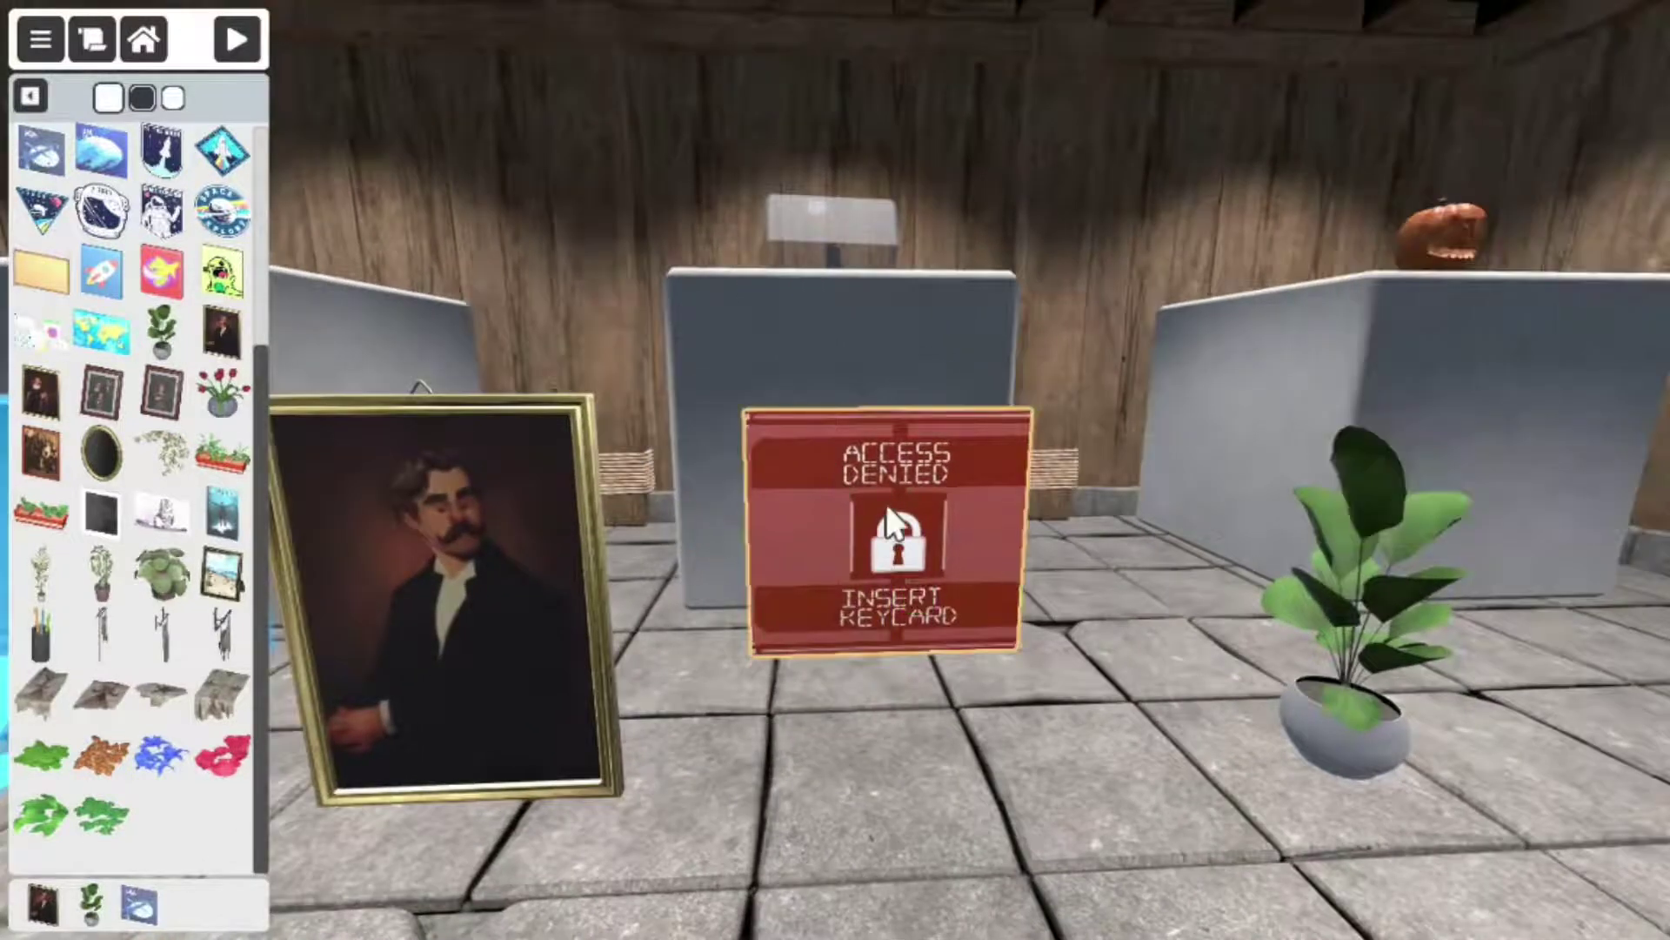
- Replace the framed portrait's picture texture with the Ghostface image and close the texture picker
{"action": "key", "text": "a"}
{"action": "right_click_drag", "start_coordinate": [1025, 730], "coordinate": [1024, 818]}
{"action": "left_click", "coordinate": [781, 426]}
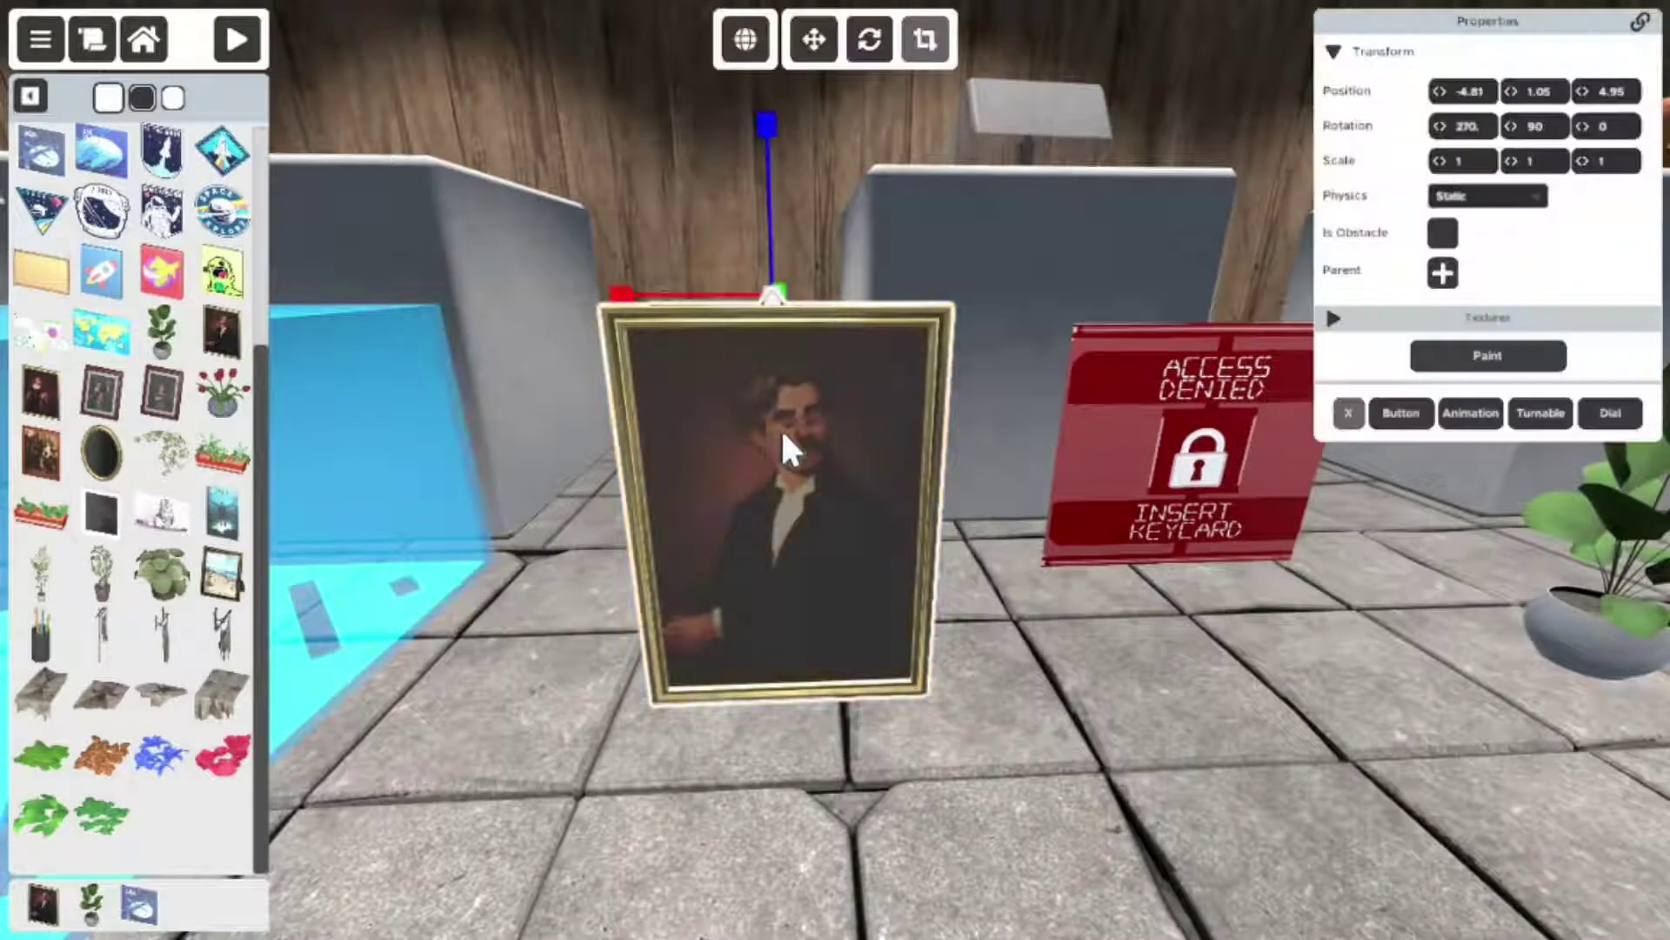
{"action": "left_click", "coordinate": [1333, 318]}
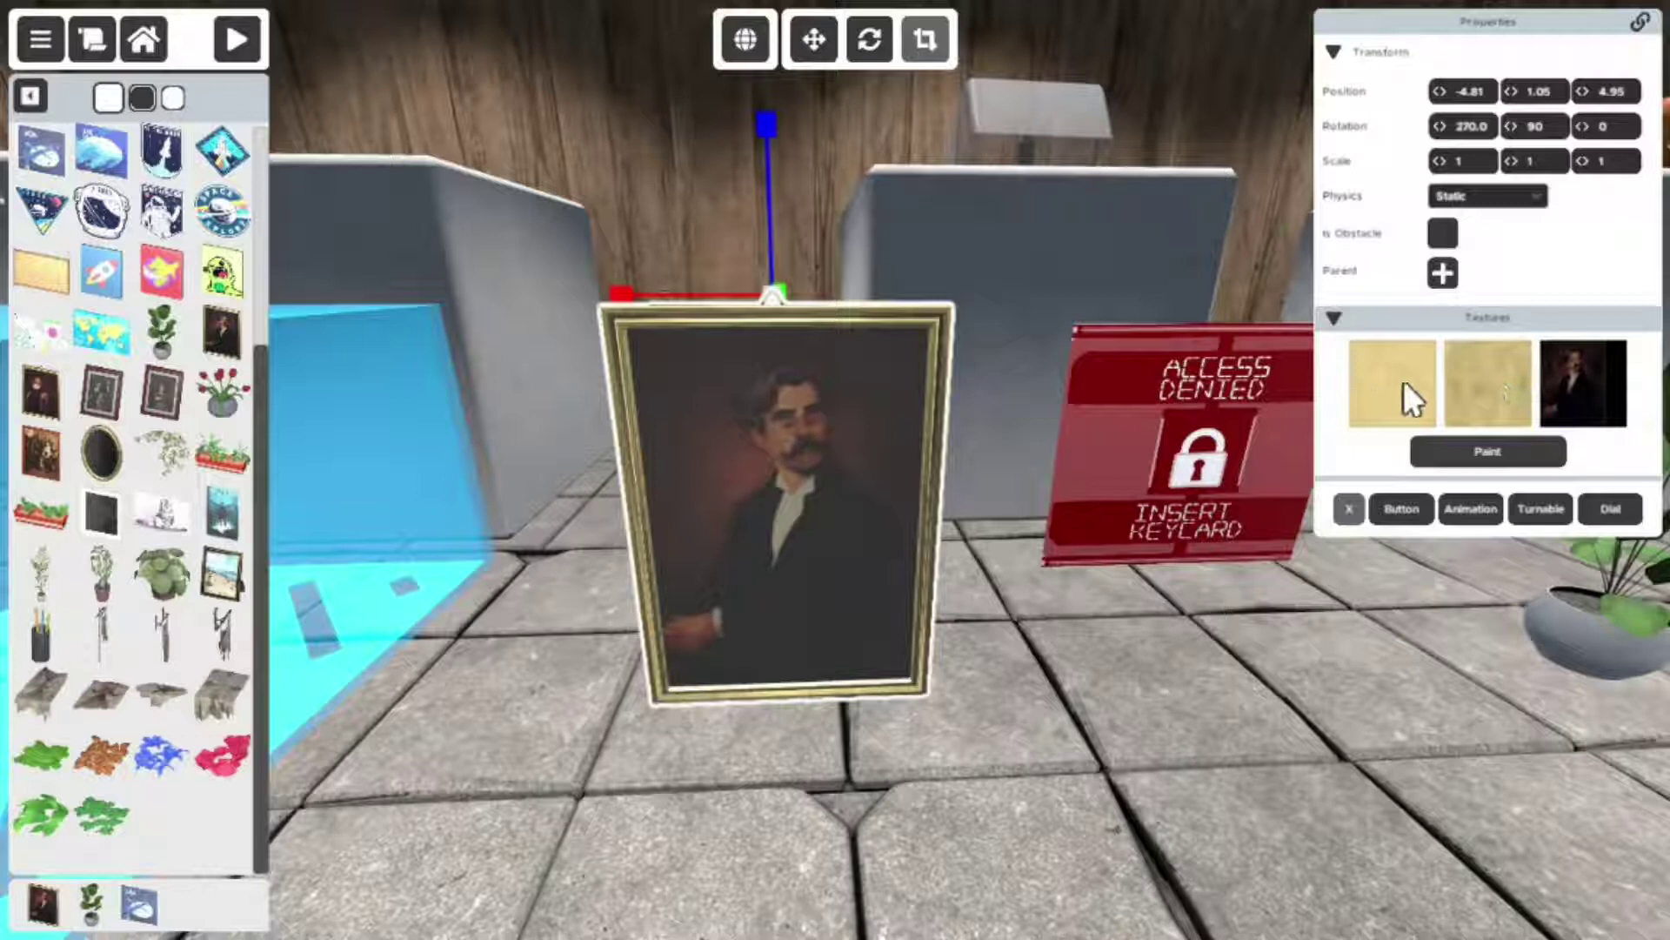
{"action": "left_click", "coordinate": [1591, 375]}
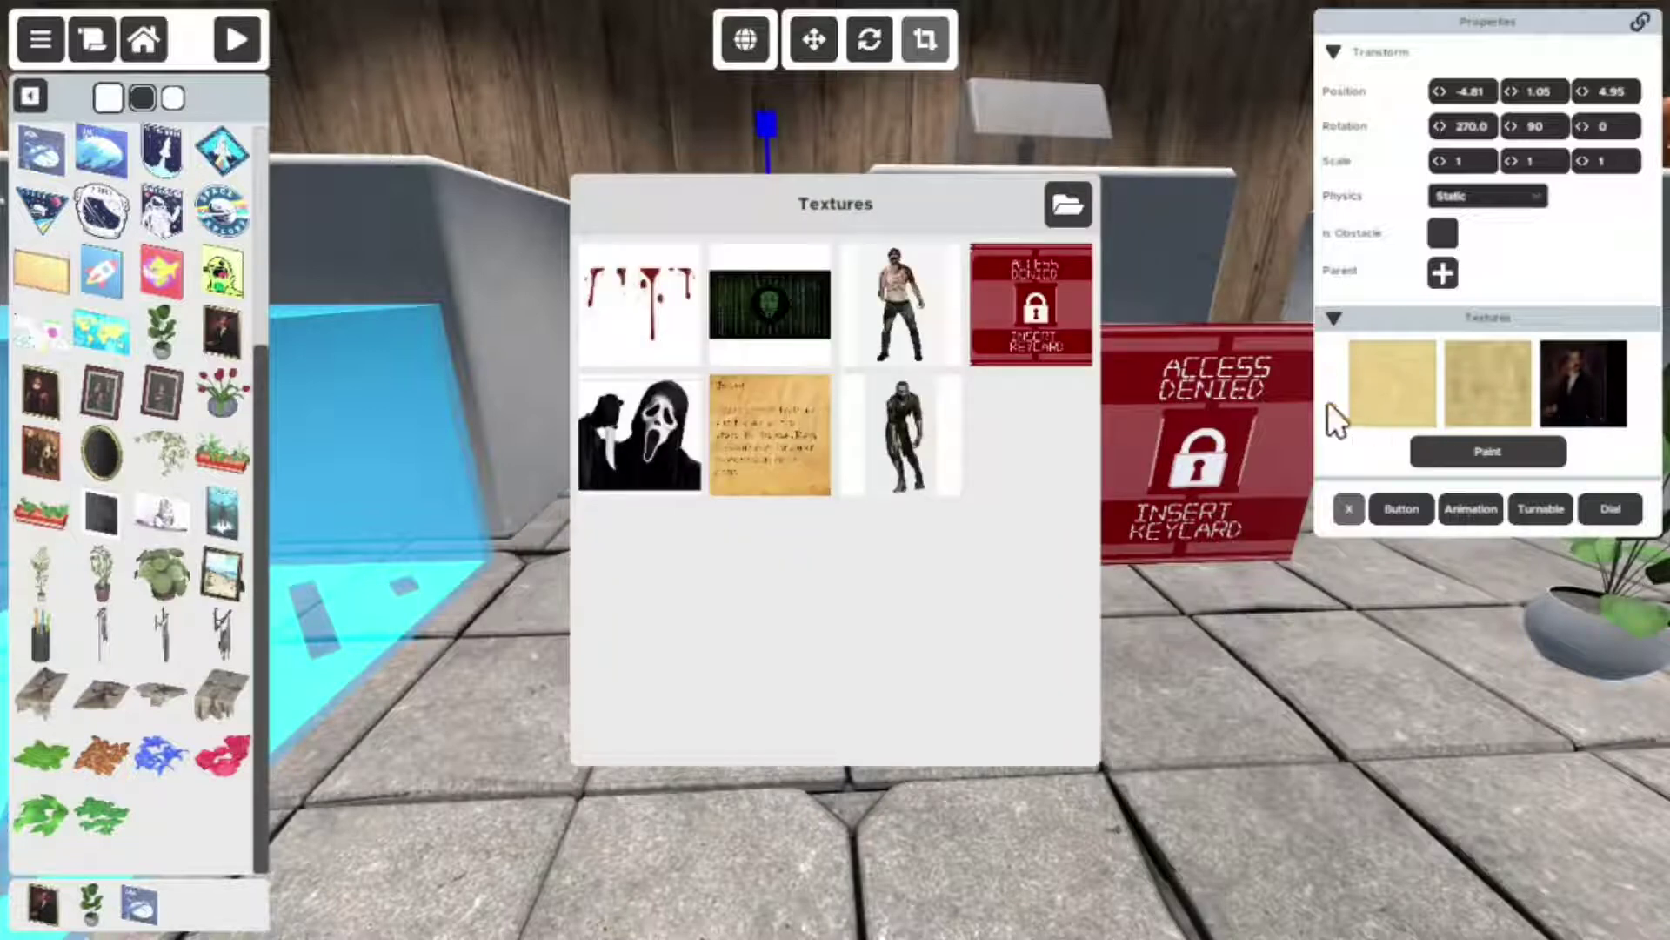
{"action": "left_click", "coordinate": [651, 401]}
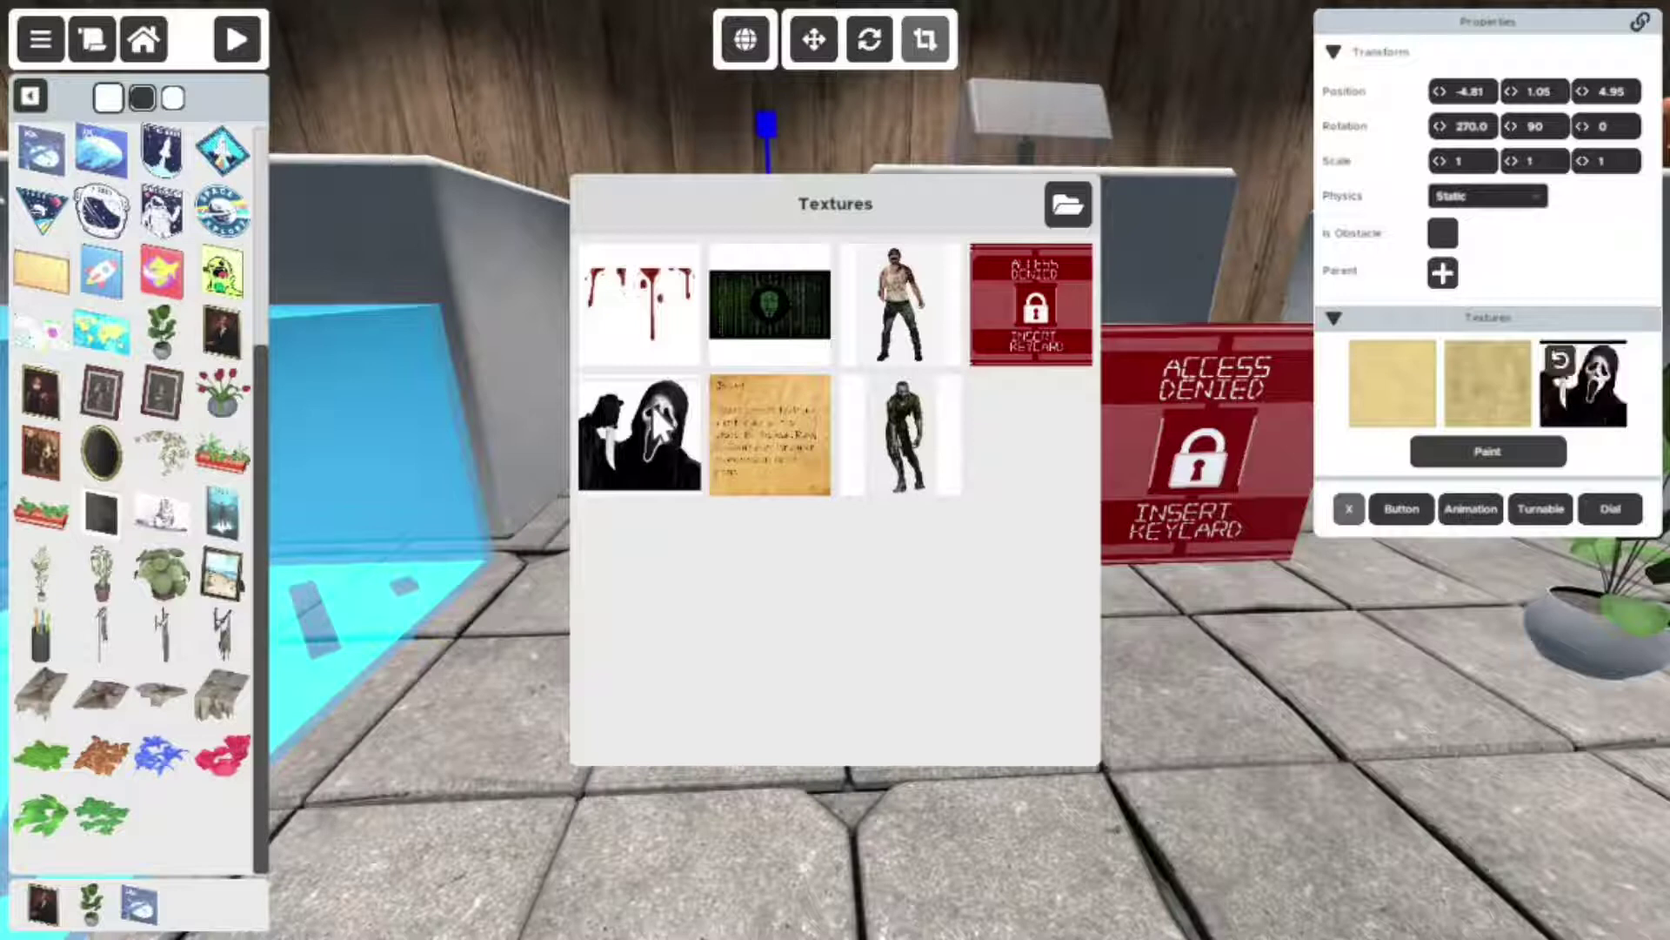
{"action": "left_click", "coordinate": [1071, 206]}
{"action": "left_click", "coordinate": [1217, 150]}
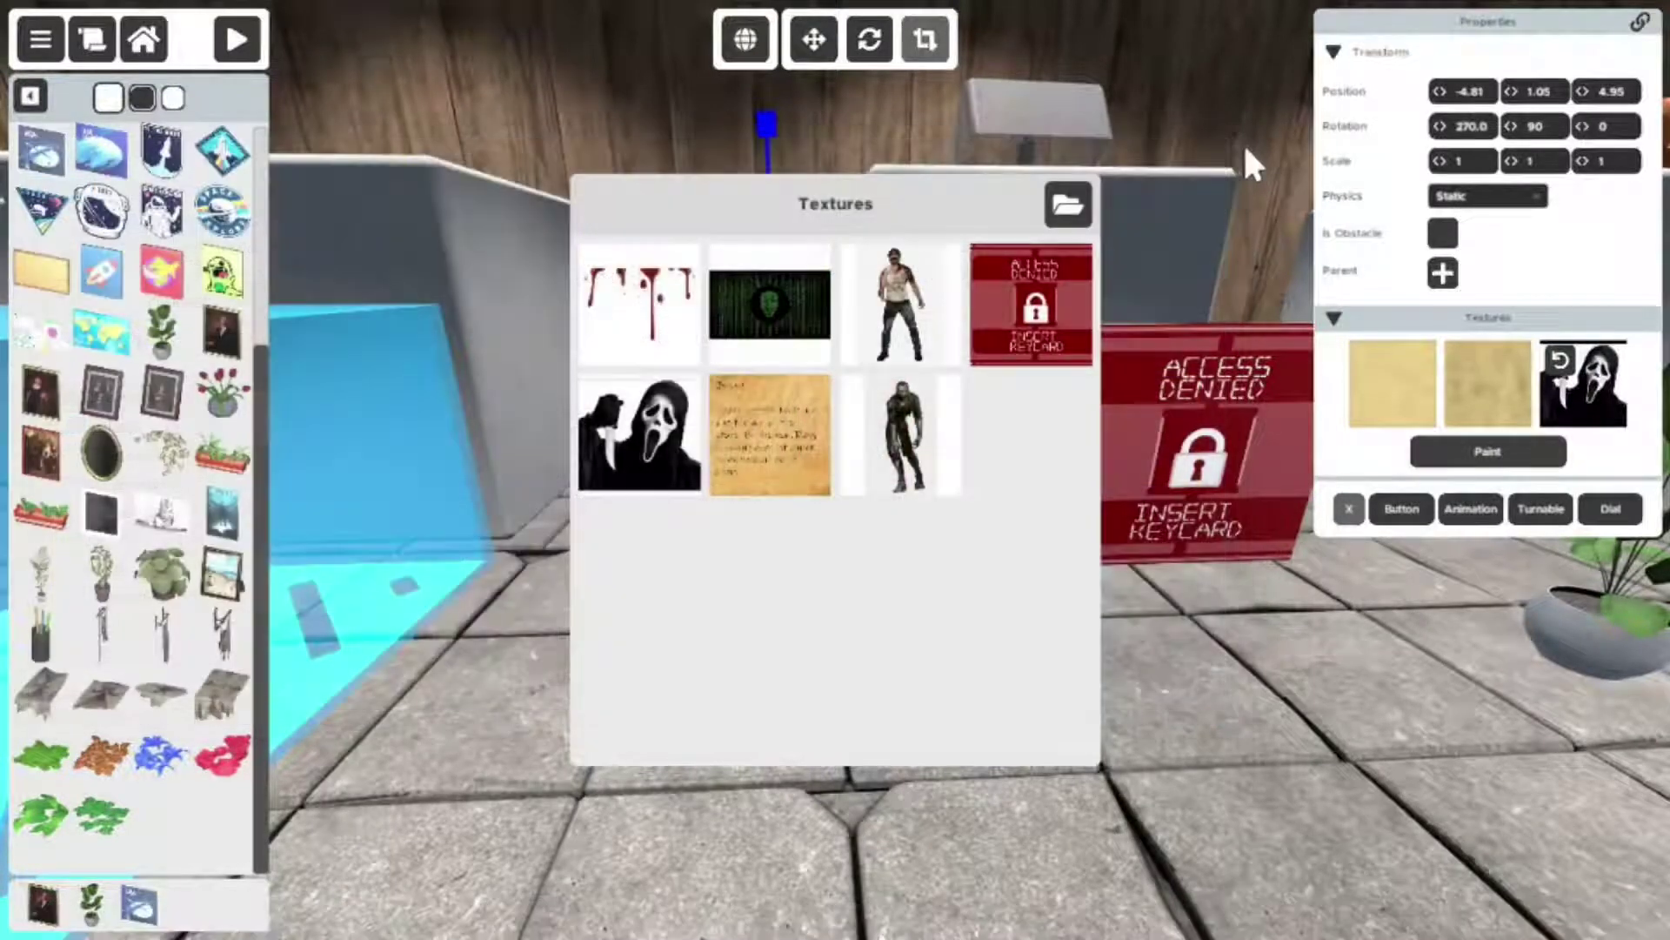
{"action": "left_click", "coordinate": [1218, 665]}
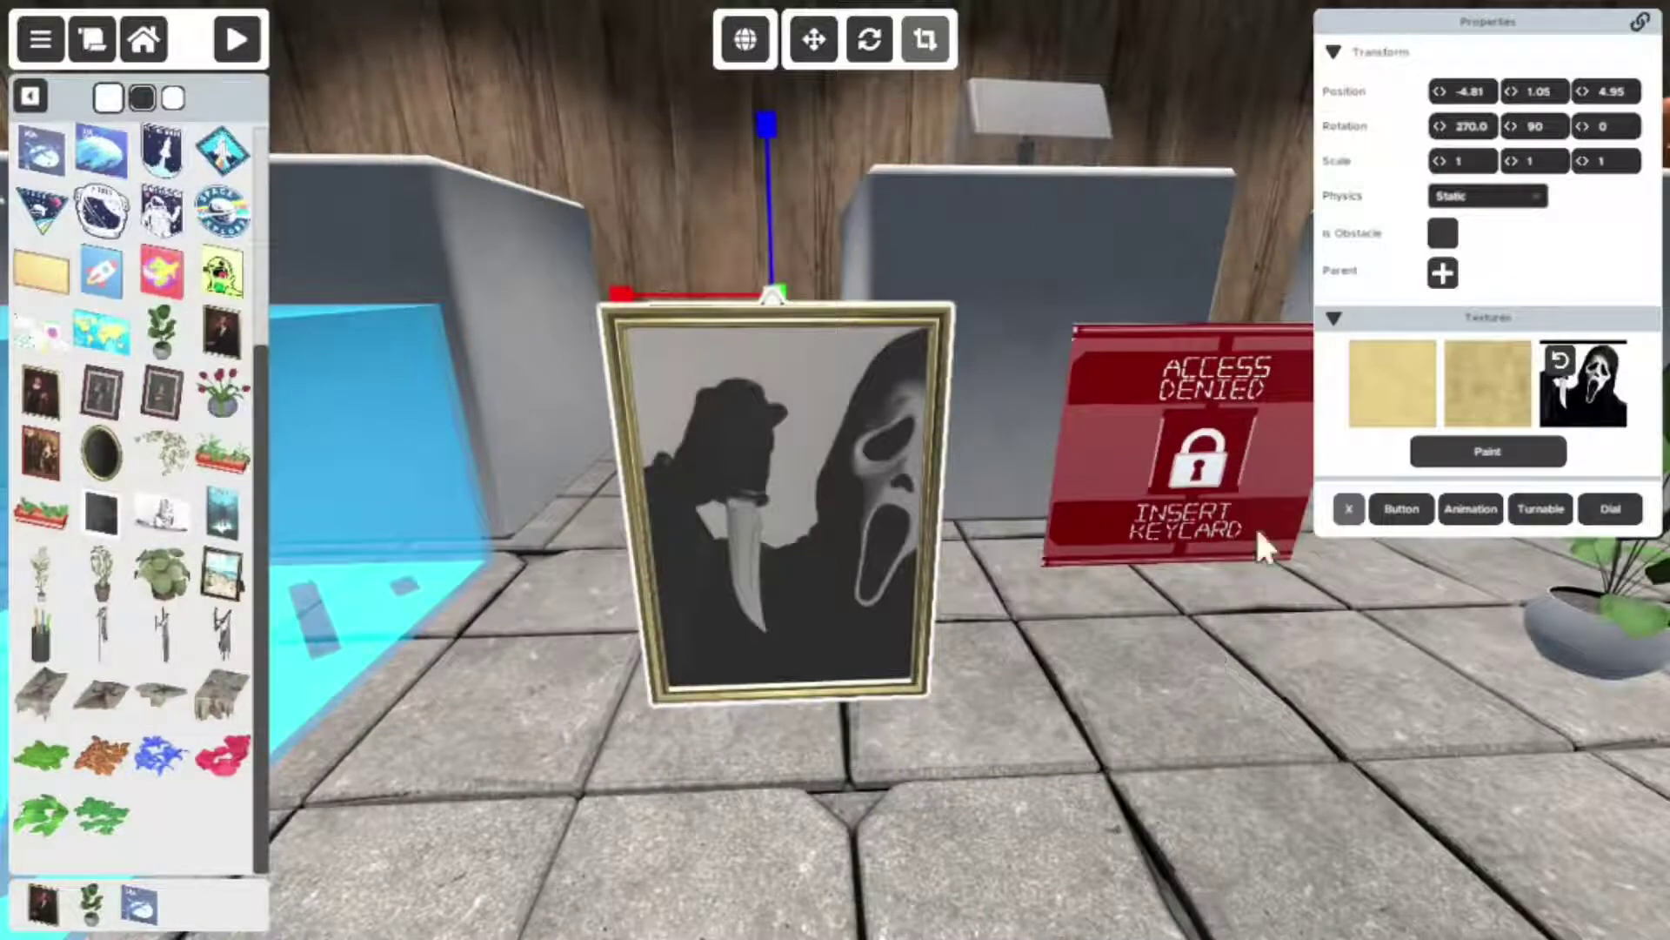
- Deselect the frame and examine up close how the Ghostface image fits inside it
{"action": "left_click", "coordinate": [1246, 755]}
{"action": "key", "text": "w"}
{"action": "right_click_drag", "start_coordinate": [1245, 756], "coordinate": [1014, 246]}
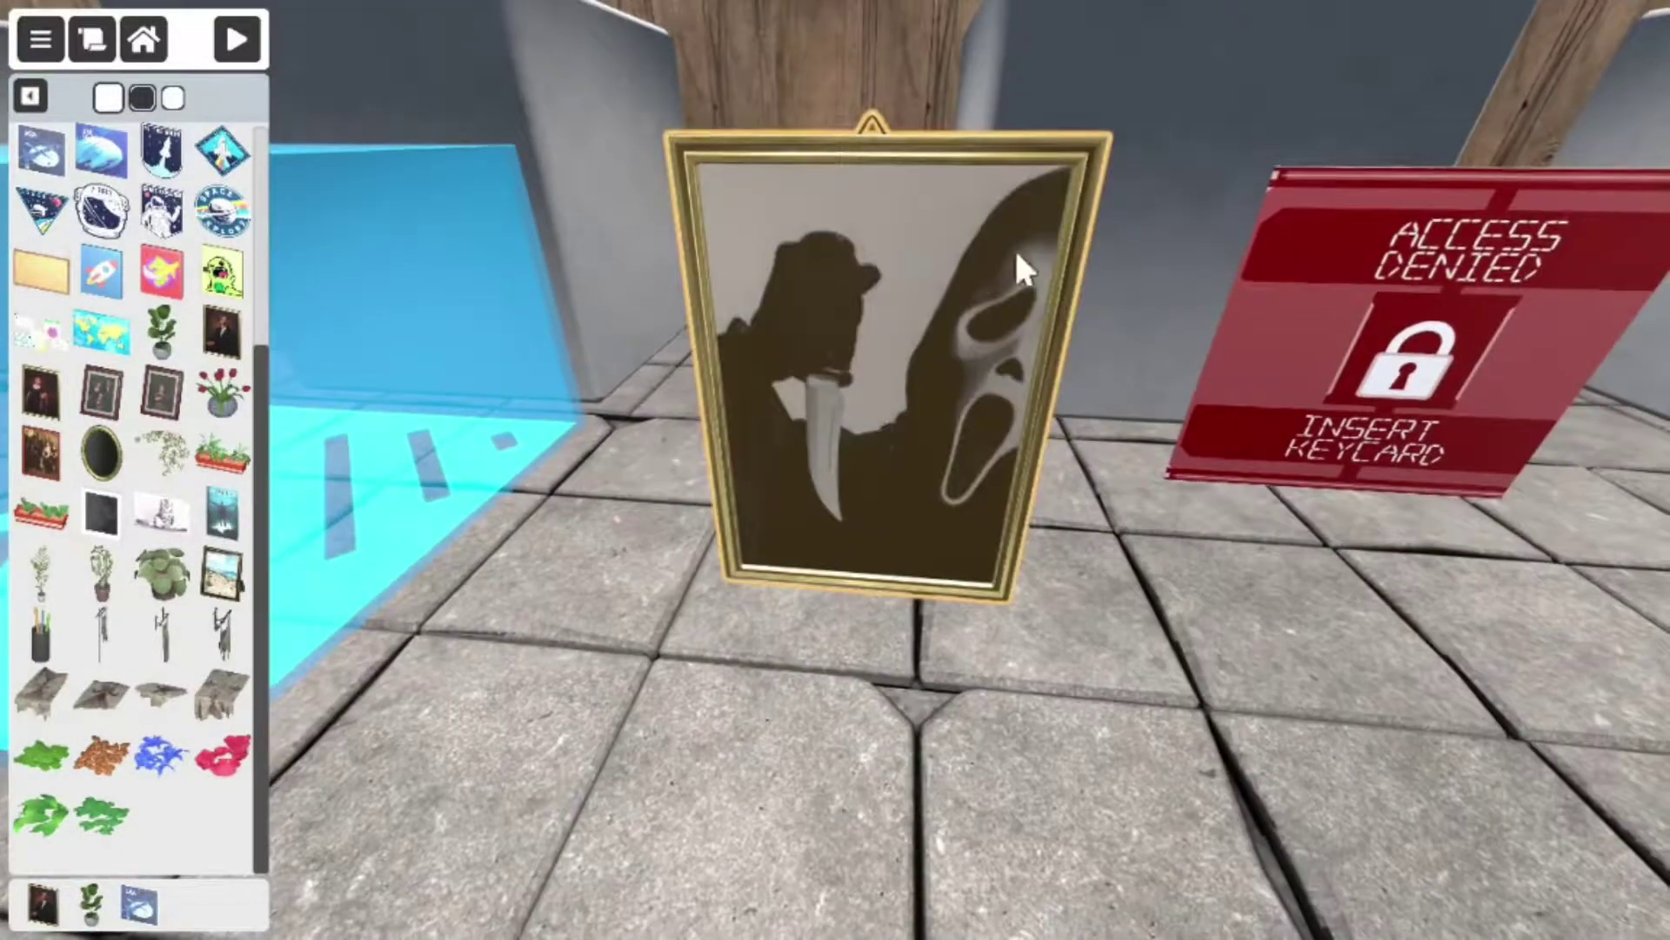
{"action": "right_click_drag", "start_coordinate": [1080, 167], "coordinate": [816, 503]}
{"action": "key", "text": "w"}
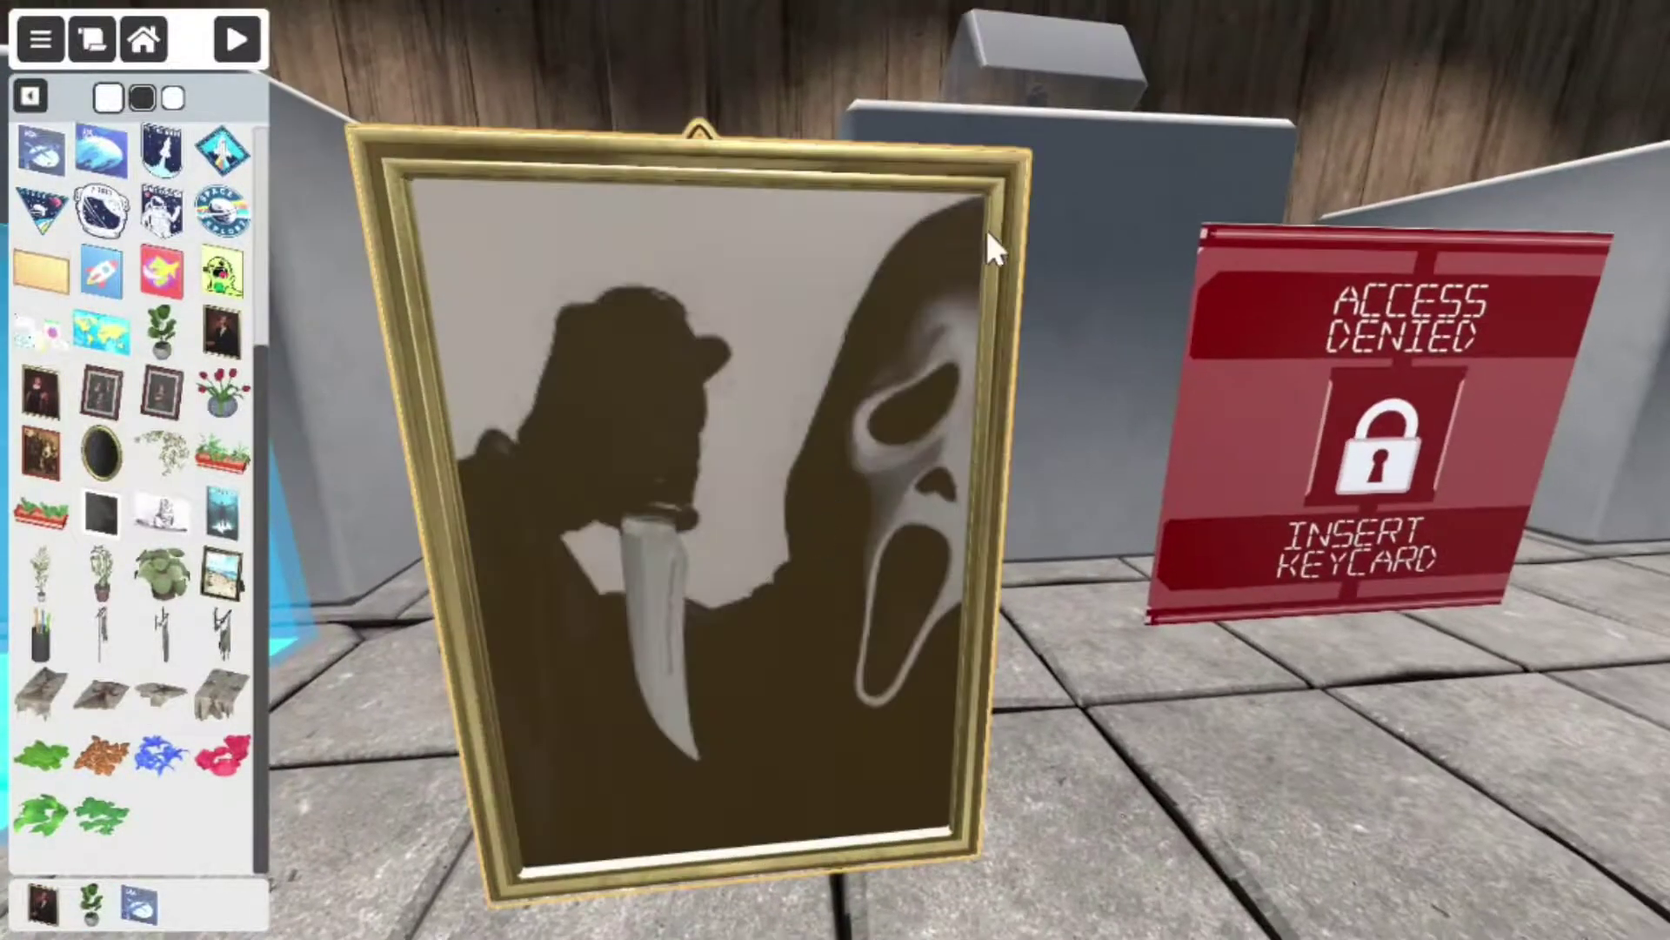
- Reset the frame's picture to its original portrait, apply the handwritten note image, and close the texture picker
{"action": "left_click", "coordinate": [877, 550]}
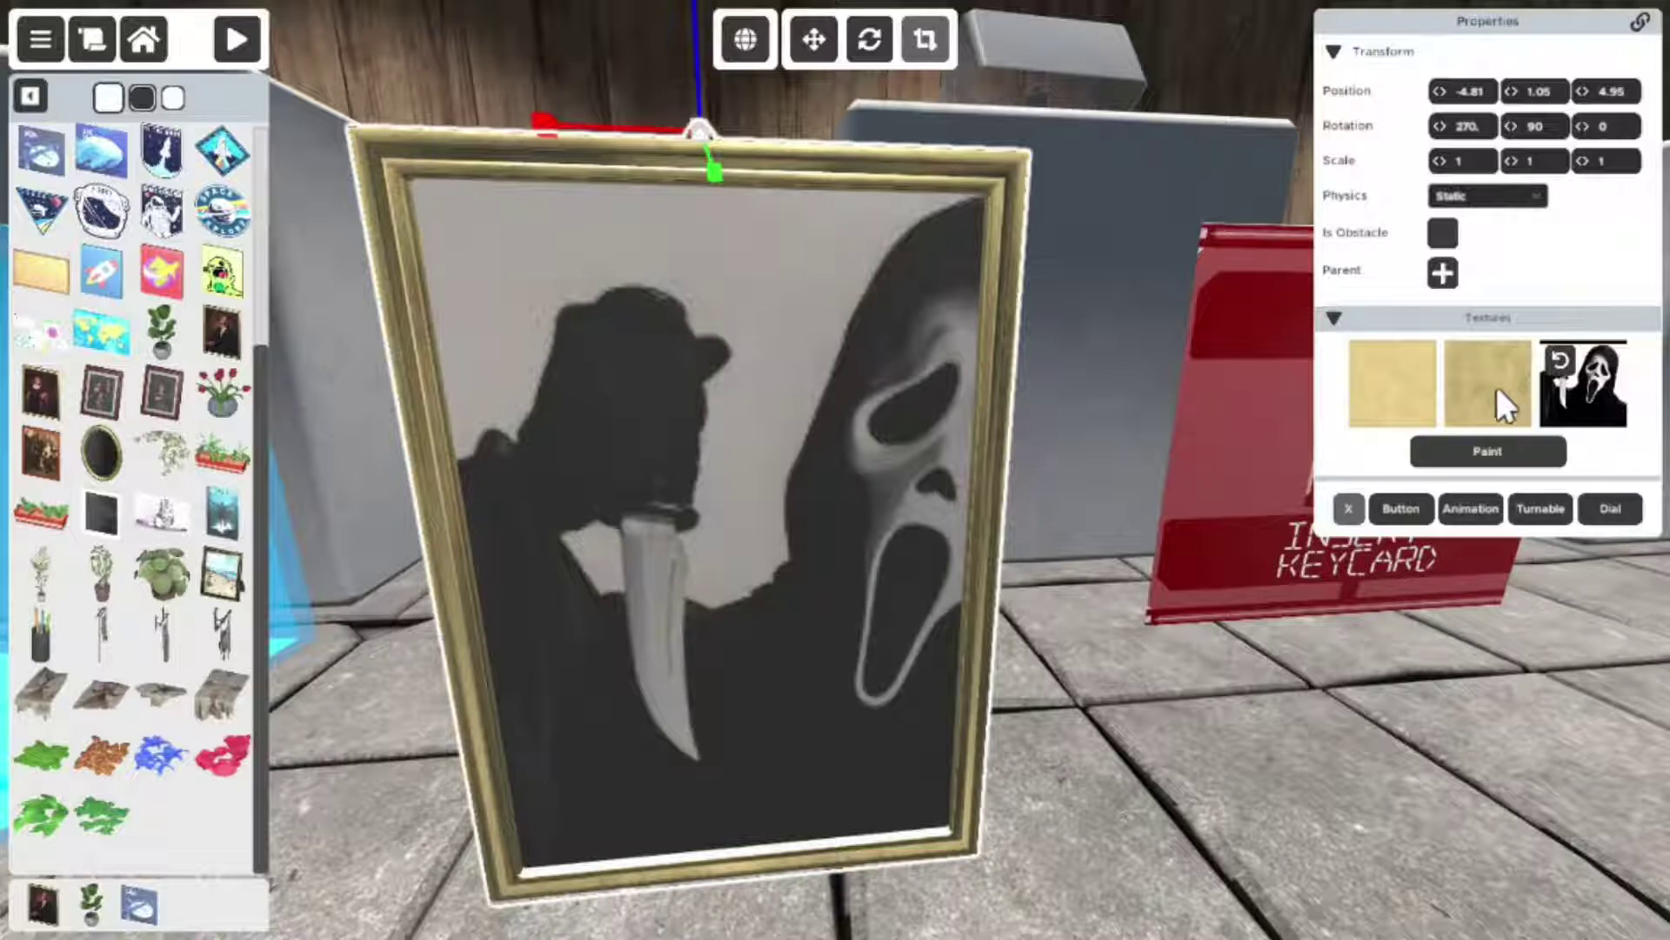
{"action": "right_click_drag", "start_coordinate": [1060, 534], "coordinate": [1035, 509]}
{"action": "key", "text": "s"}
{"action": "scroll", "coordinate": [700, 496], "scroll_direction": "up", "scroll_amount": 3}
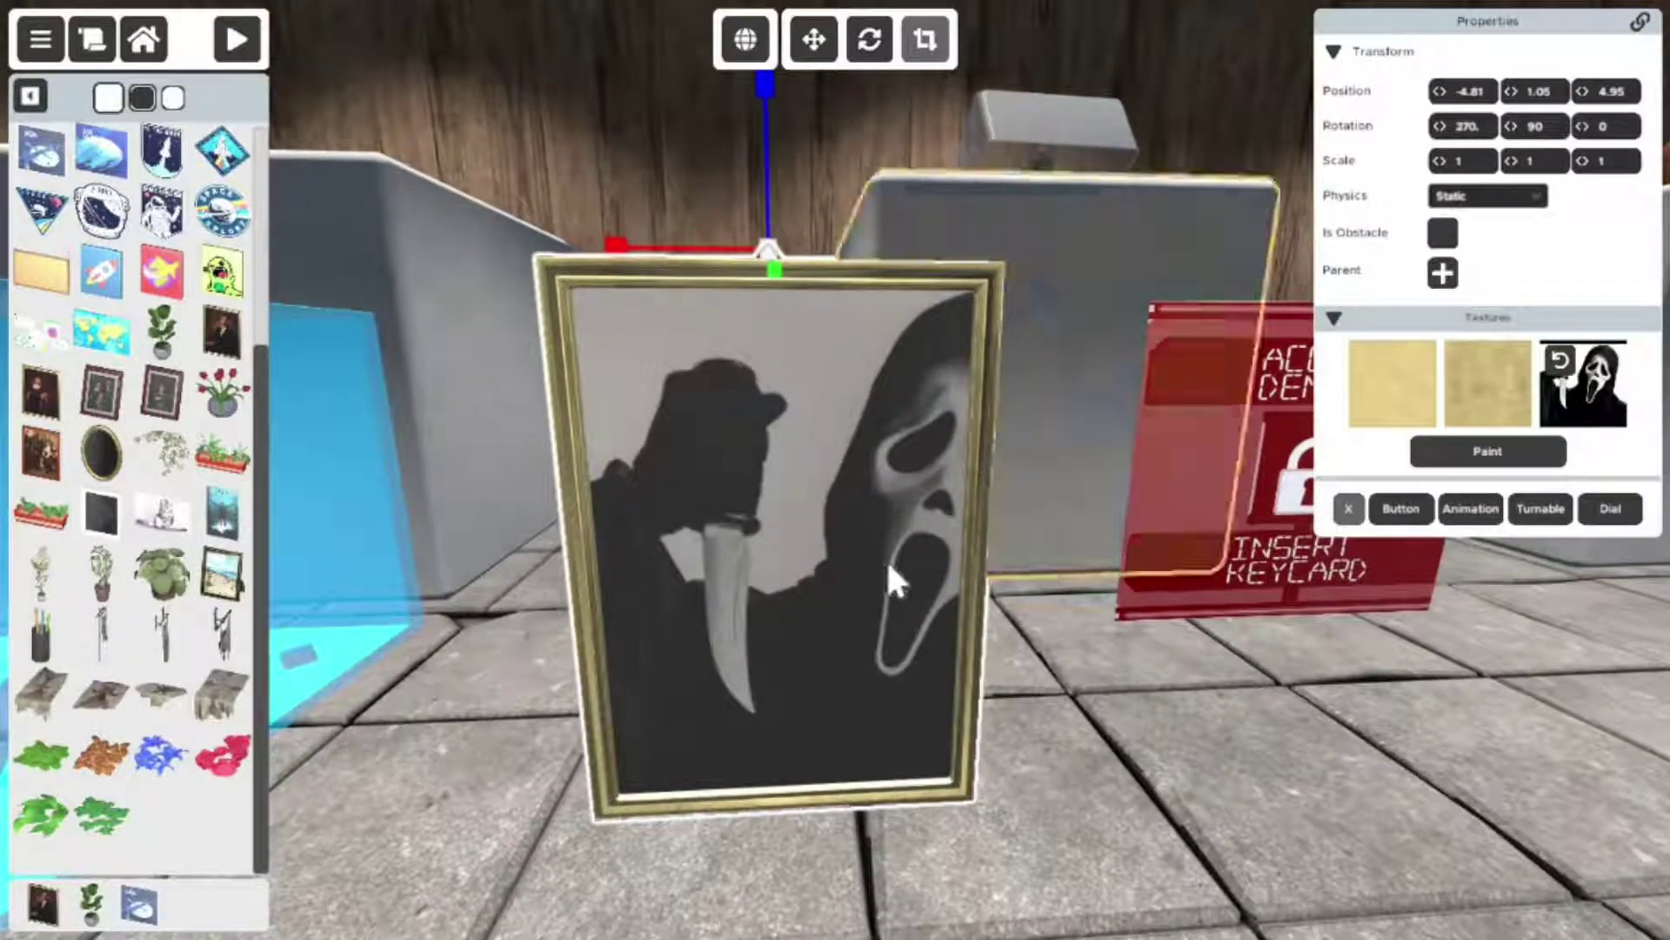
{"action": "left_click", "coordinate": [1559, 353]}
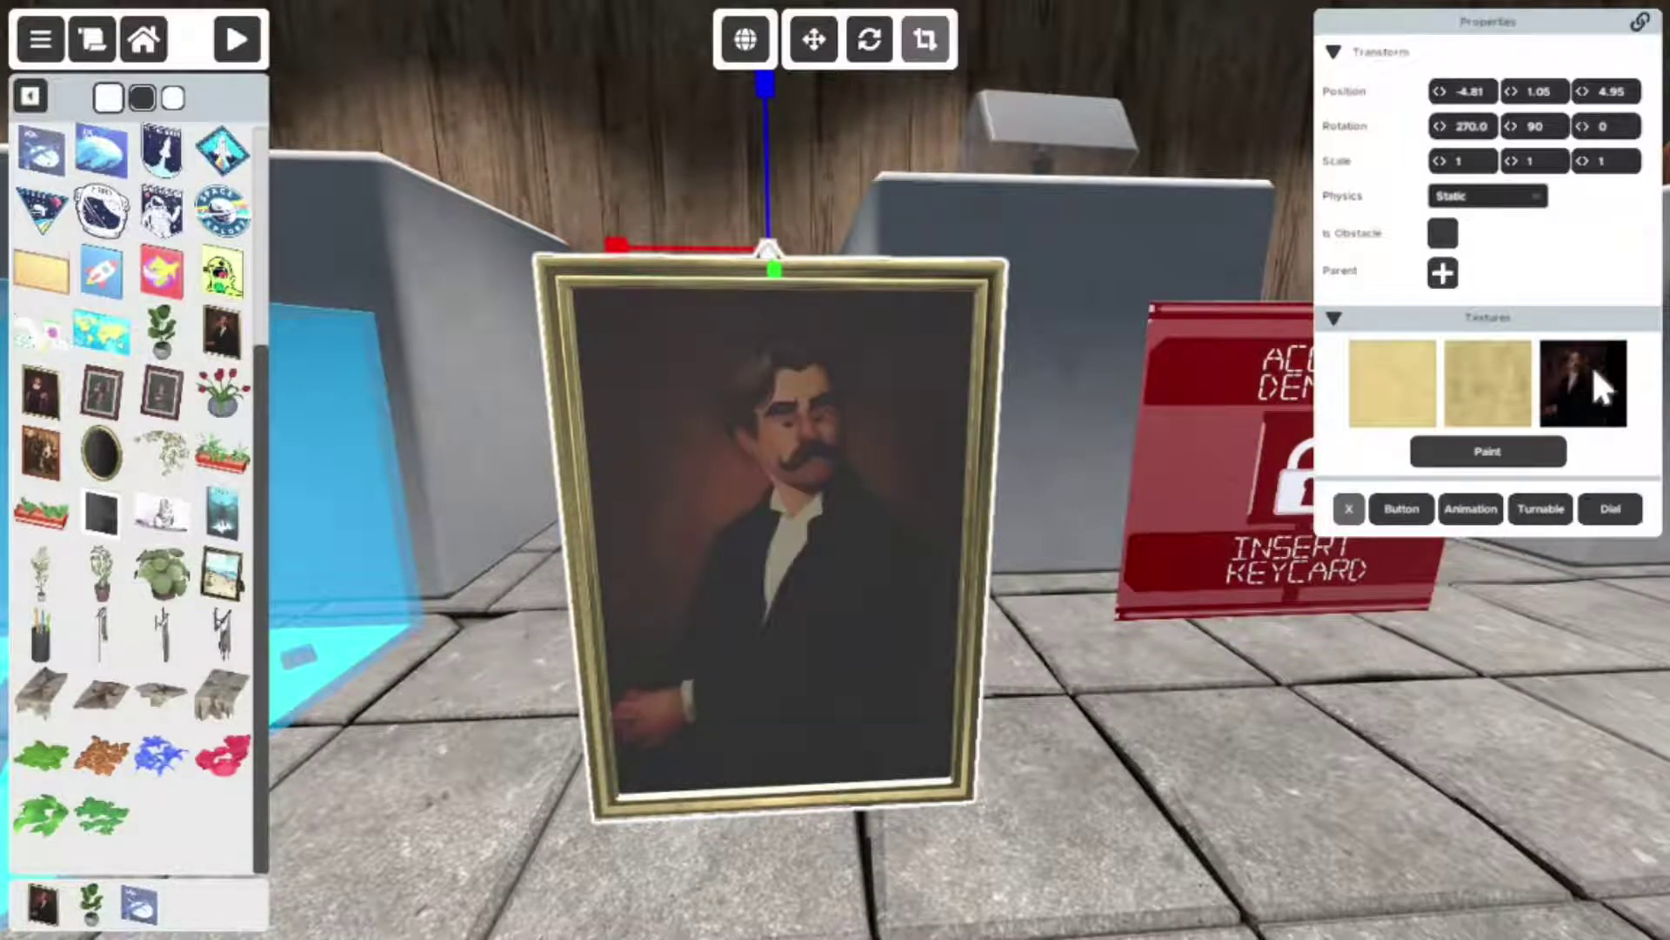
{"action": "left_click", "coordinate": [1564, 378]}
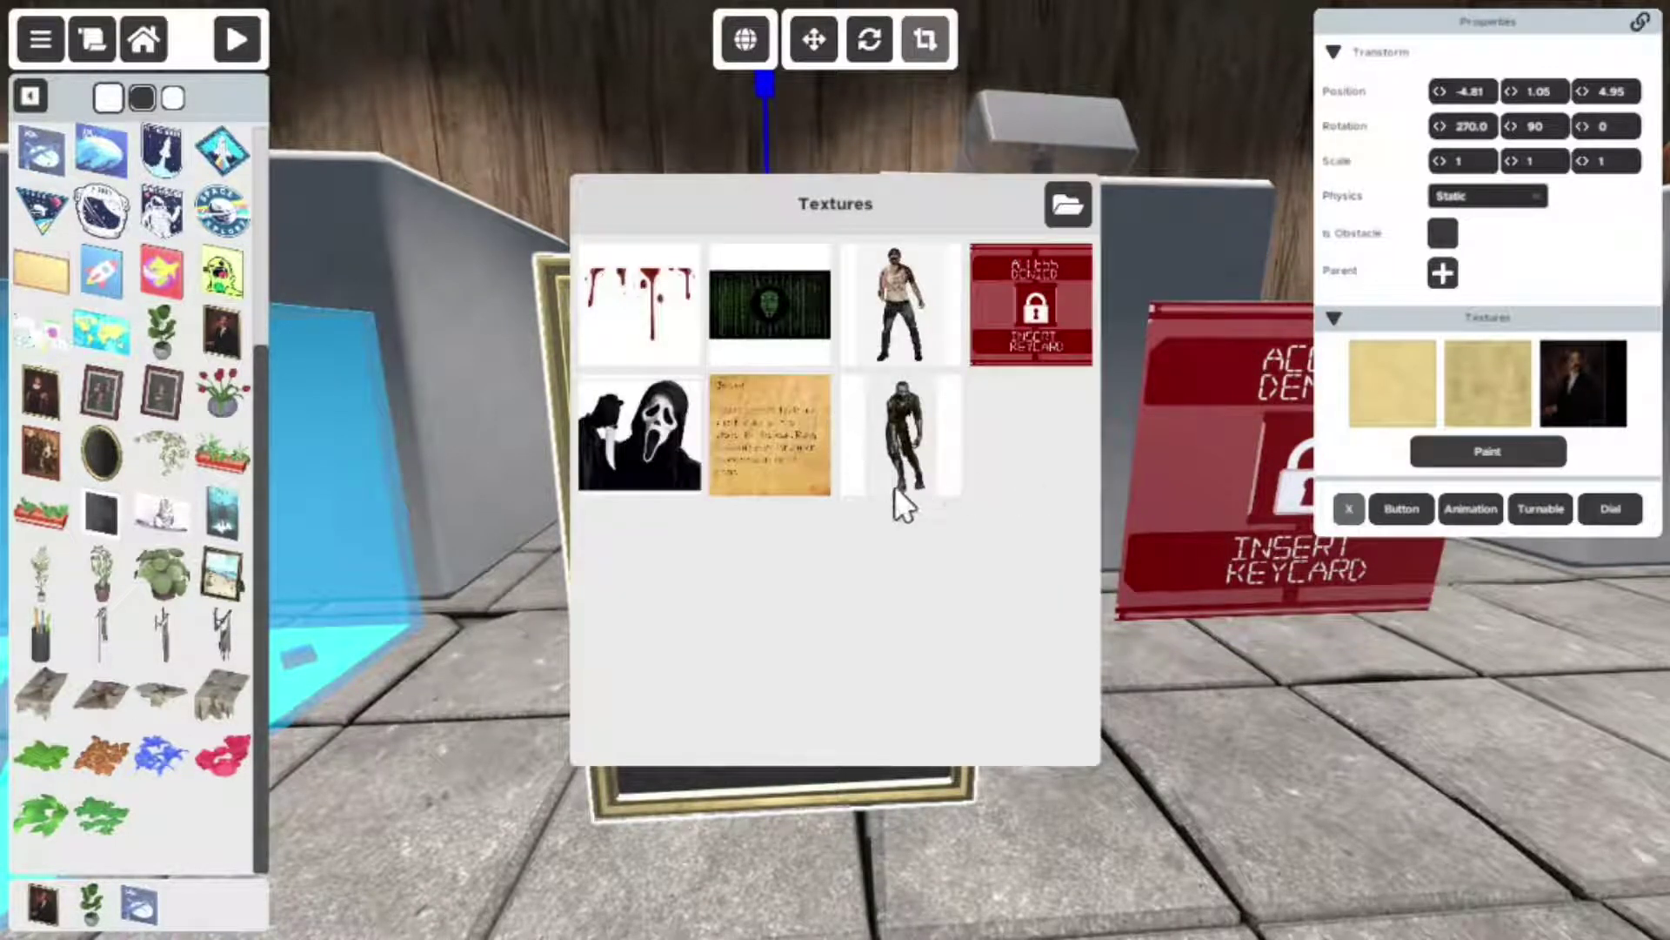
{"action": "left_click", "coordinate": [791, 440]}
{"action": "left_click", "coordinate": [1137, 646]}
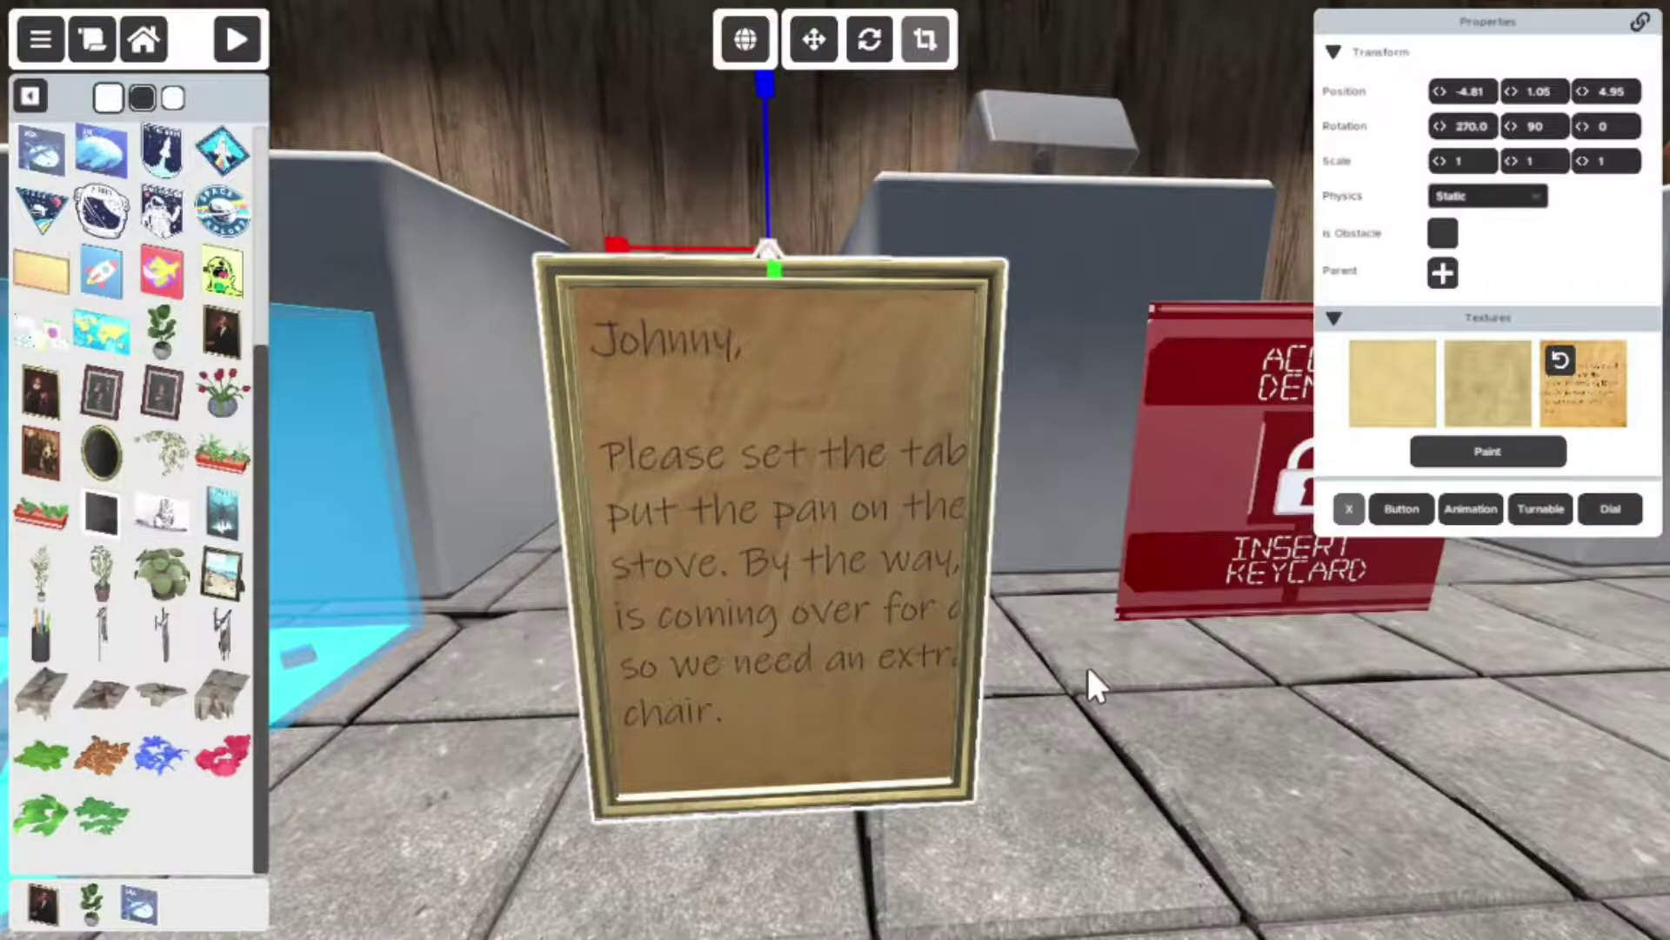
- Select the potted plant and show its available textures
{"action": "right_click_drag", "start_coordinate": [1087, 664], "coordinate": [1262, 835]}
{"action": "right_click_drag", "start_coordinate": [835, 470], "coordinate": [1426, 392]}
{"action": "key", "text": "w"}
{"action": "left_click", "coordinate": [814, 560]}
{"action": "right_click_drag", "start_coordinate": [1061, 505], "coordinate": [1339, 617]}
{"action": "key", "text": "s"}
{"action": "key", "text": "a"}
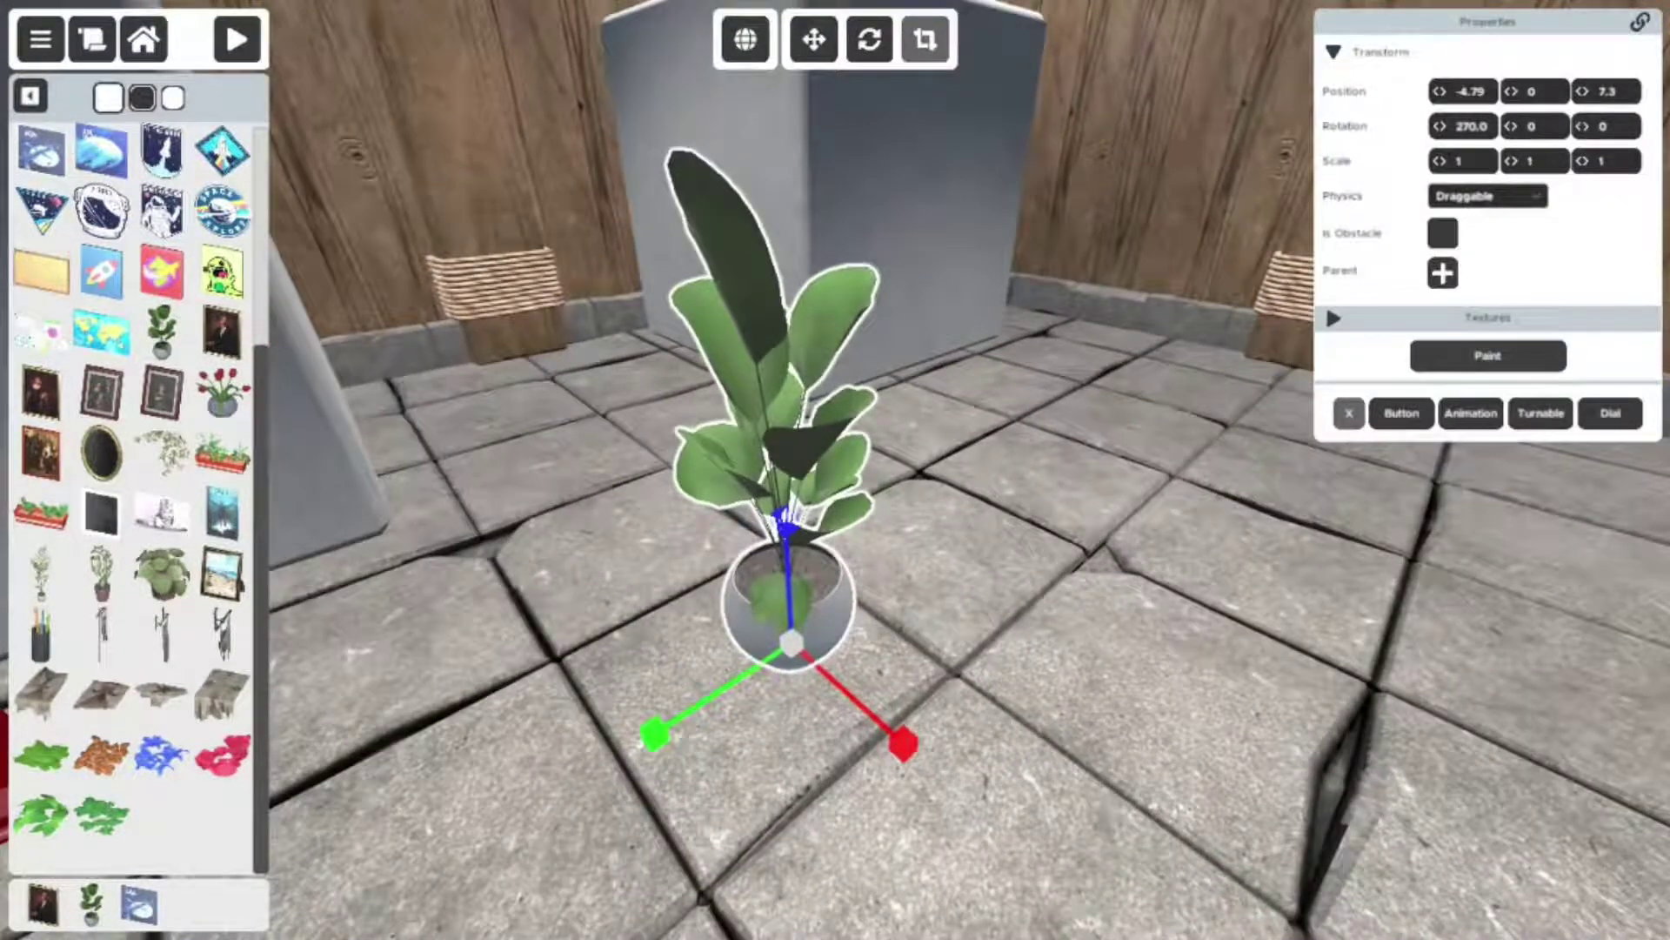
{"action": "key", "text": "d"}
{"action": "right_click_drag", "start_coordinate": [1341, 618], "coordinate": [1217, 639]}
{"action": "key", "text": "w"}
{"action": "key", "text": "s"}
{"action": "left_click", "coordinate": [1335, 317]}
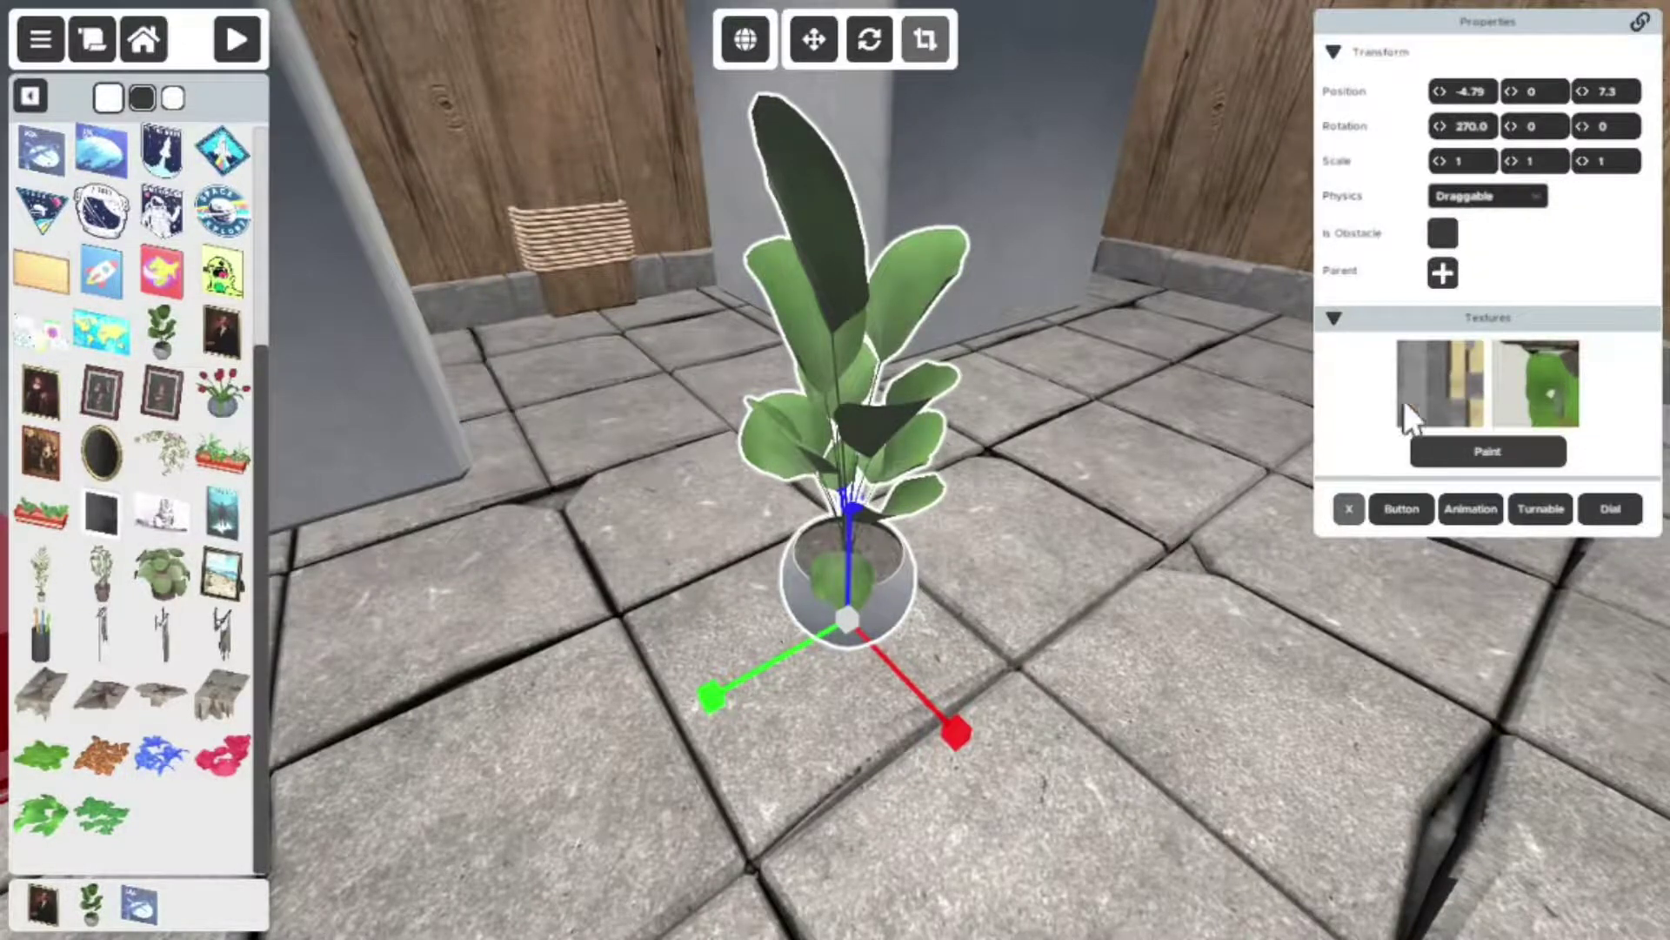
- Examine the plant's pot up close, and look back over the framed note, Access Denied poster and plant together
{"action": "right_click_drag", "start_coordinate": [1403, 399], "coordinate": [1072, 465]}
{"action": "key", "text": "w"}
{"action": "key", "text": "s"}
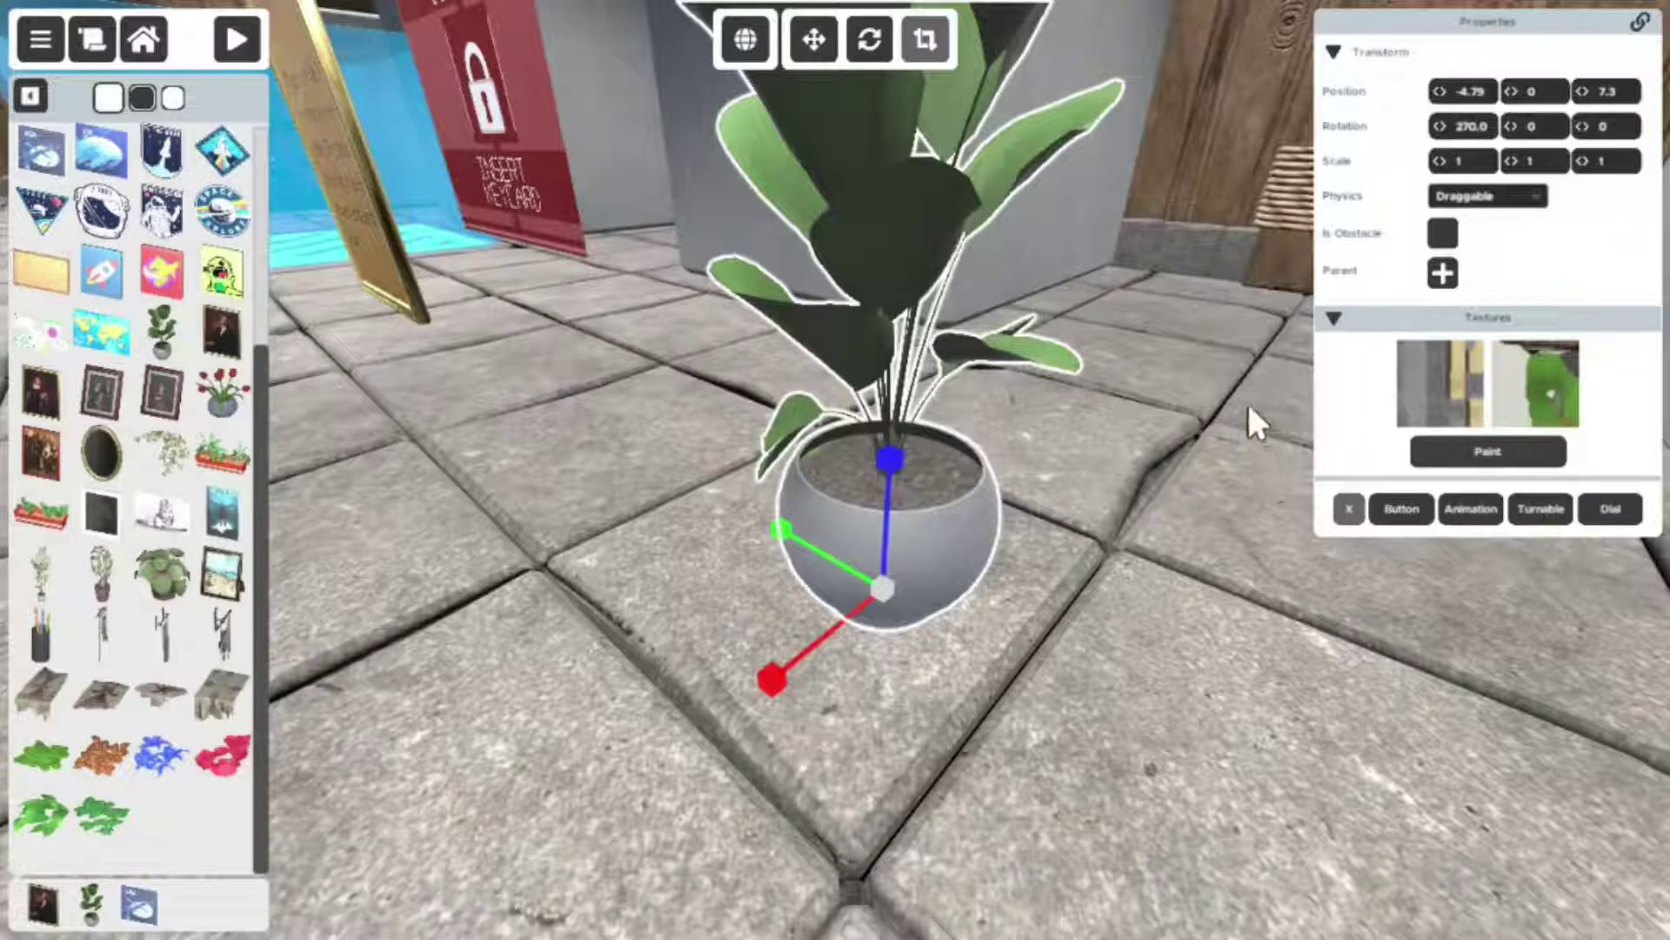
{"action": "right_click_drag", "start_coordinate": [1098, 516], "coordinate": [992, 557]}
{"action": "key", "text": "s"}
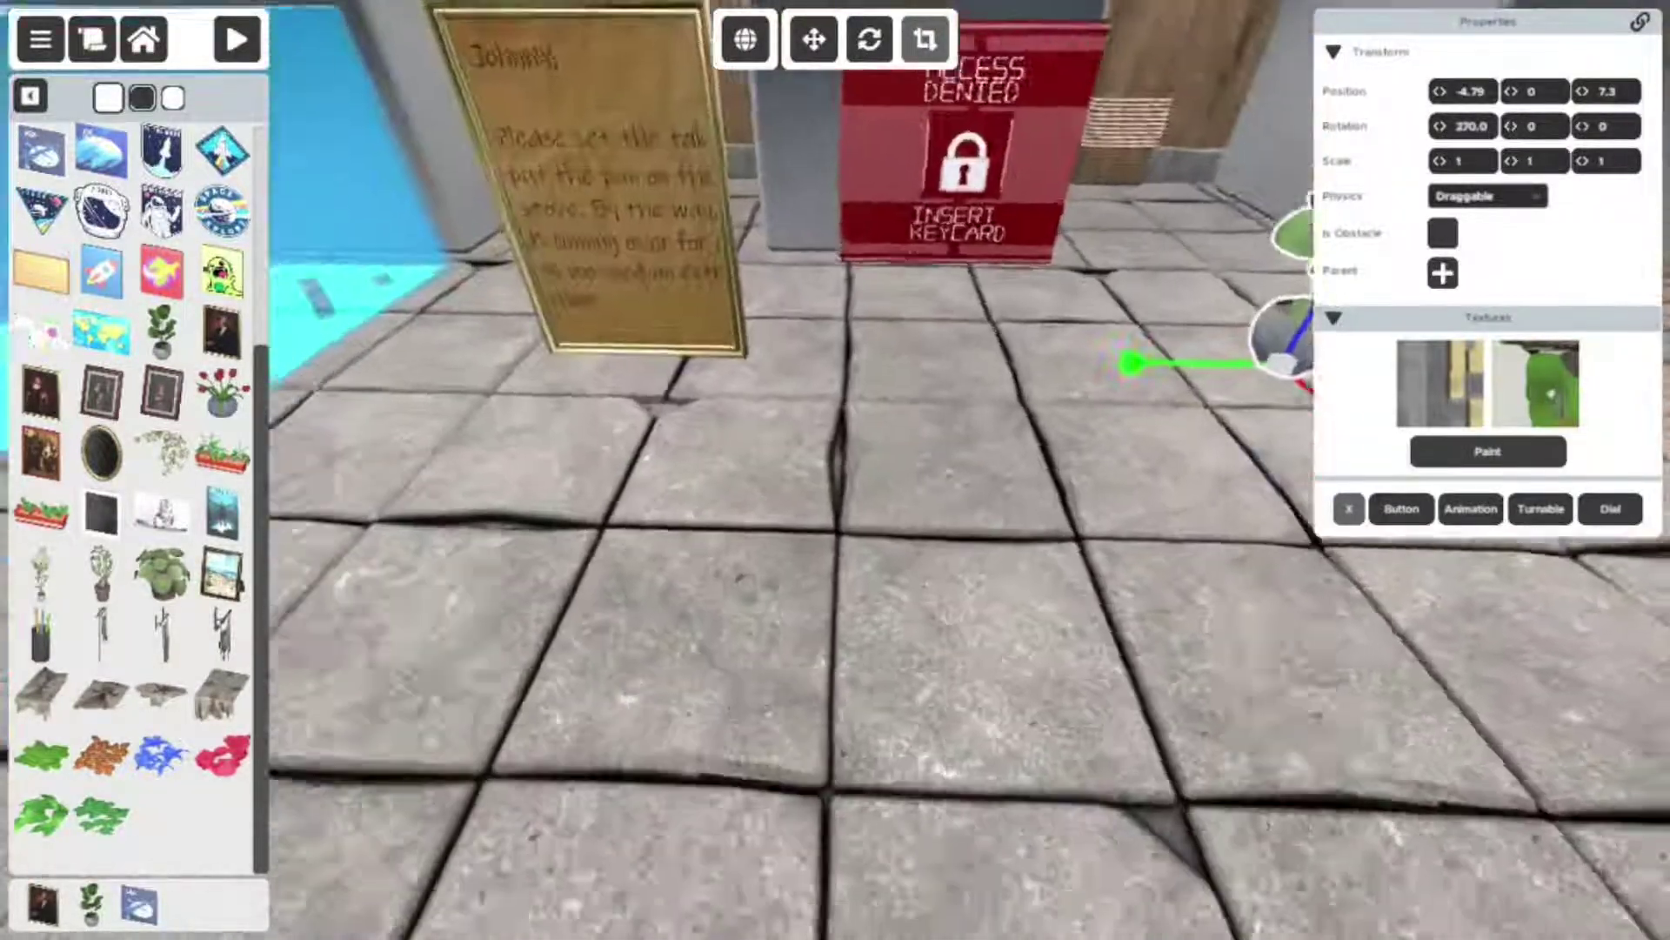
{"action": "key", "text": "s"}
{"action": "right_click_drag", "start_coordinate": [833, 558], "coordinate": [1305, 417]}
{"action": "key", "text": "w"}
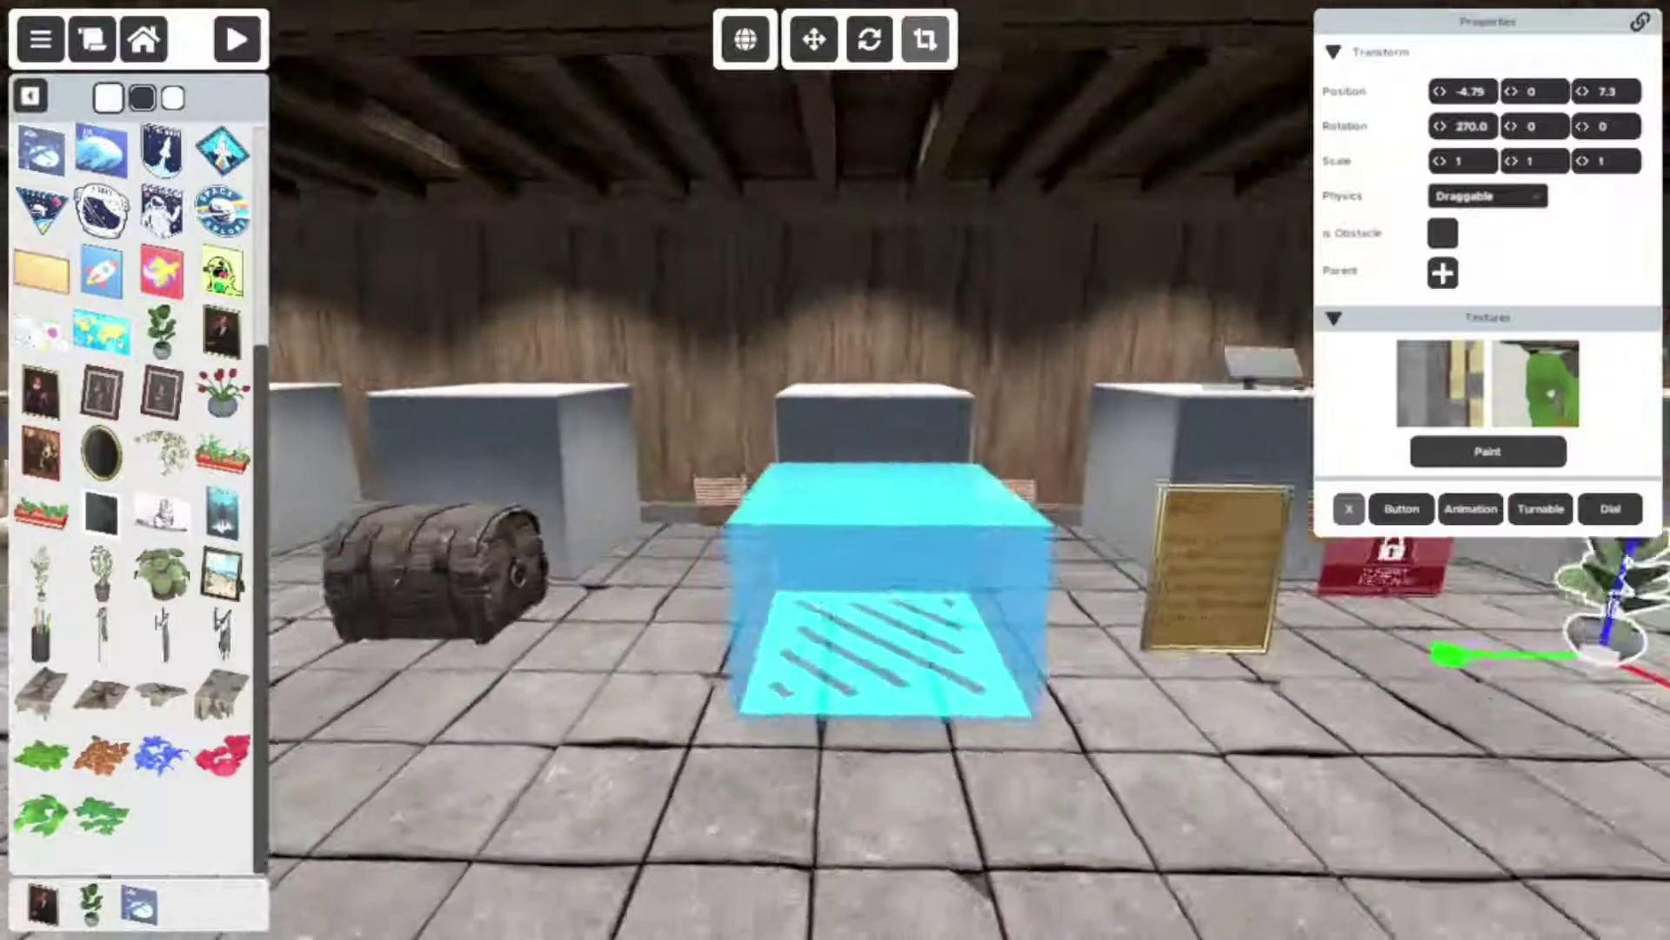
{"action": "key", "text": "d"}
{"action": "key", "text": "w"}
{"action": "key", "text": "w"}
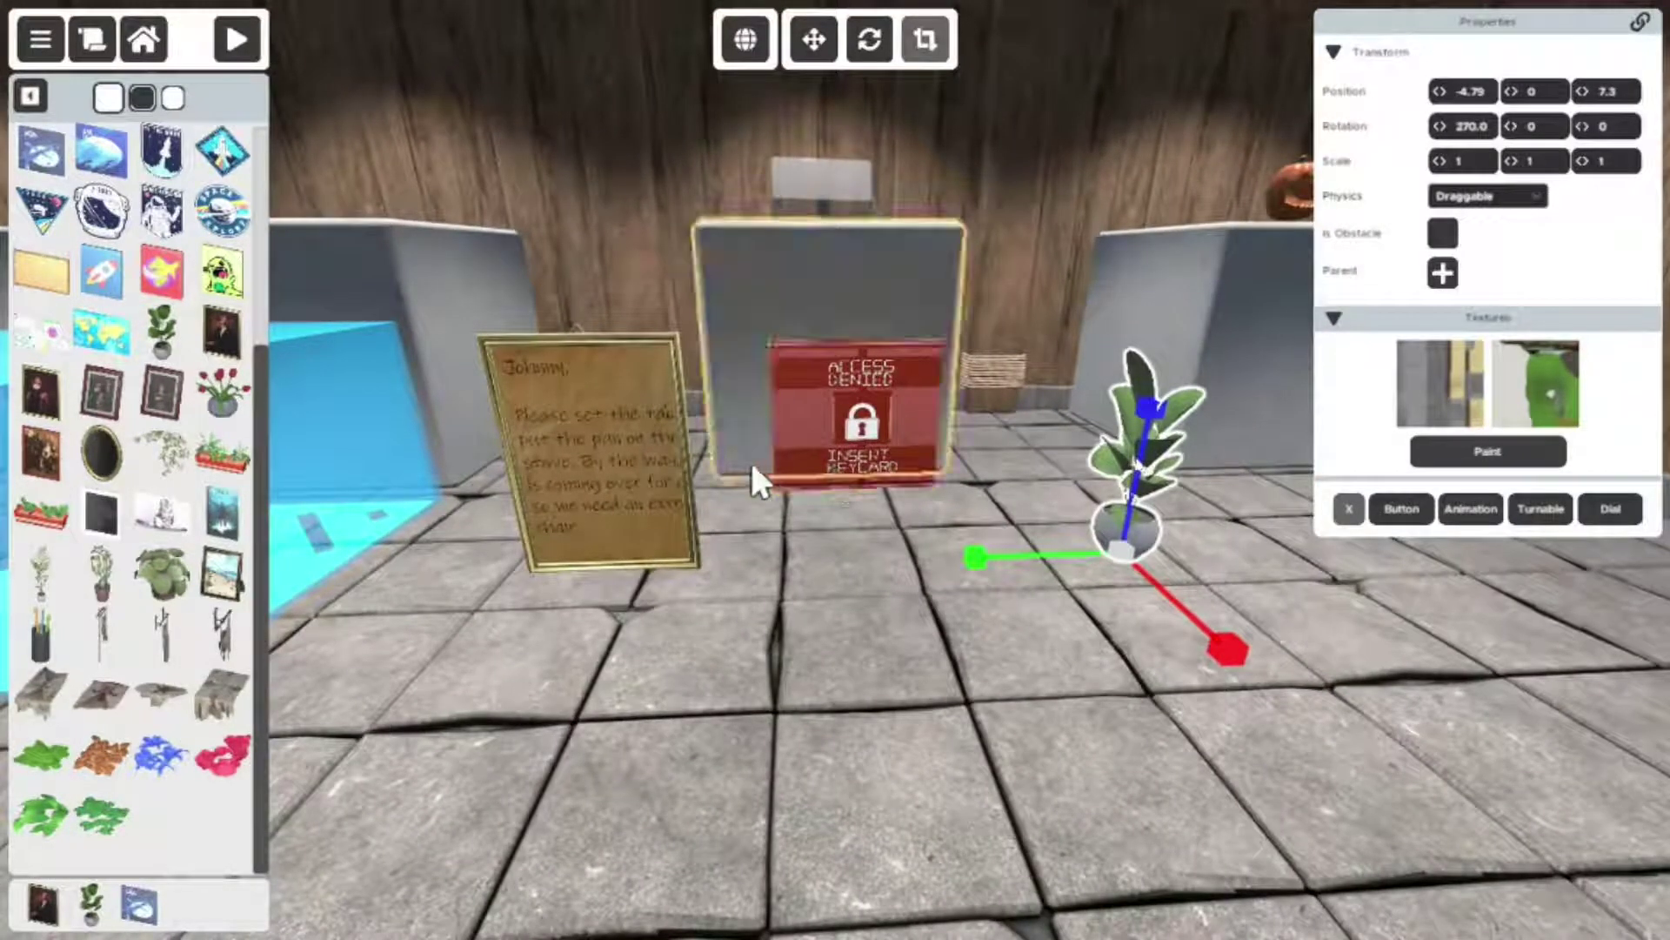